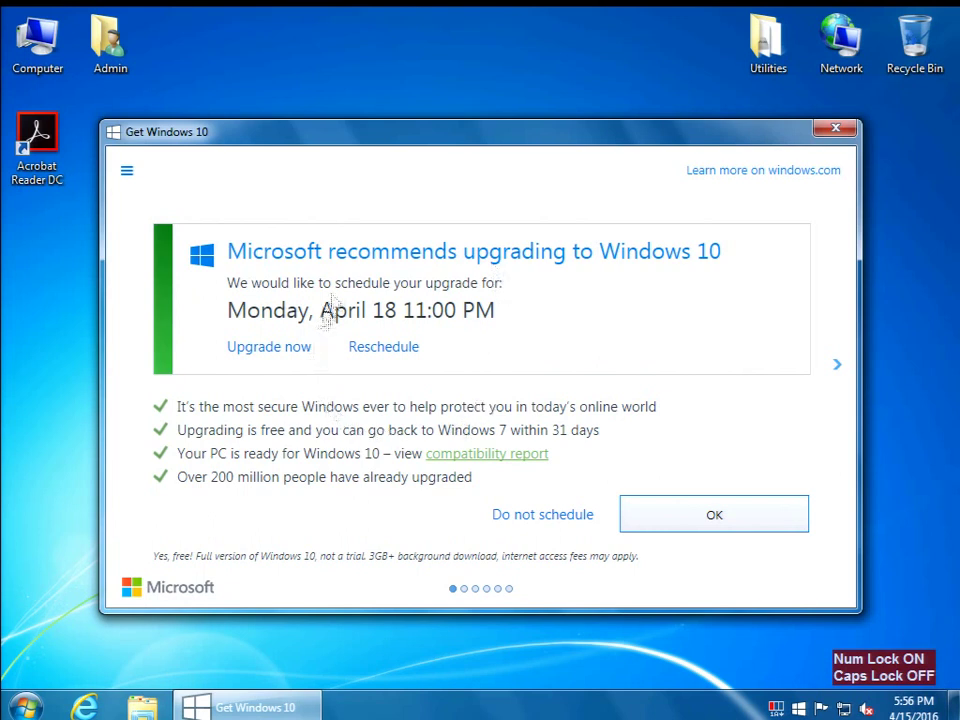
# Dismiss the Get Windows 10 window and launch Registry Editor (regedit), allowing it to make changes to the computer.
pyautogui.click(842, 131)
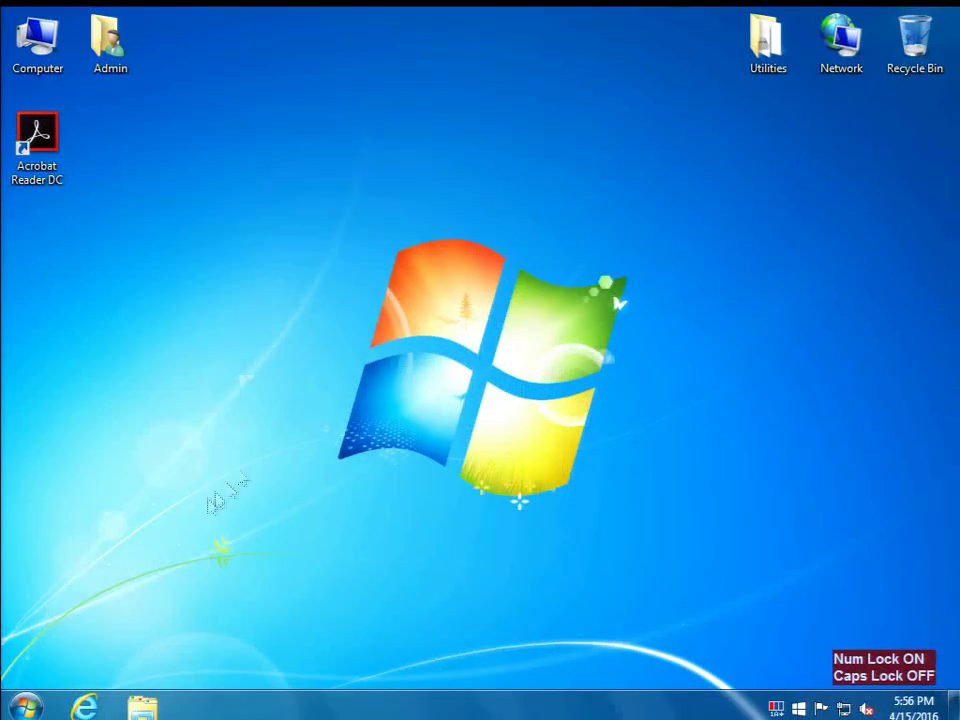
pyautogui.click(26, 707)
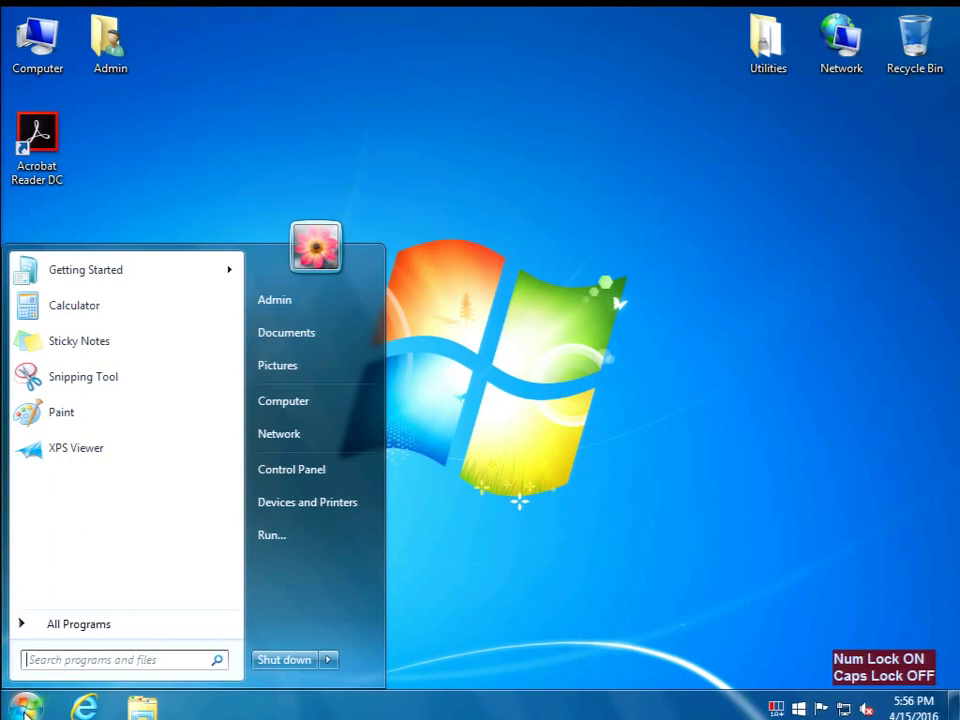
pyautogui.write('regedit')
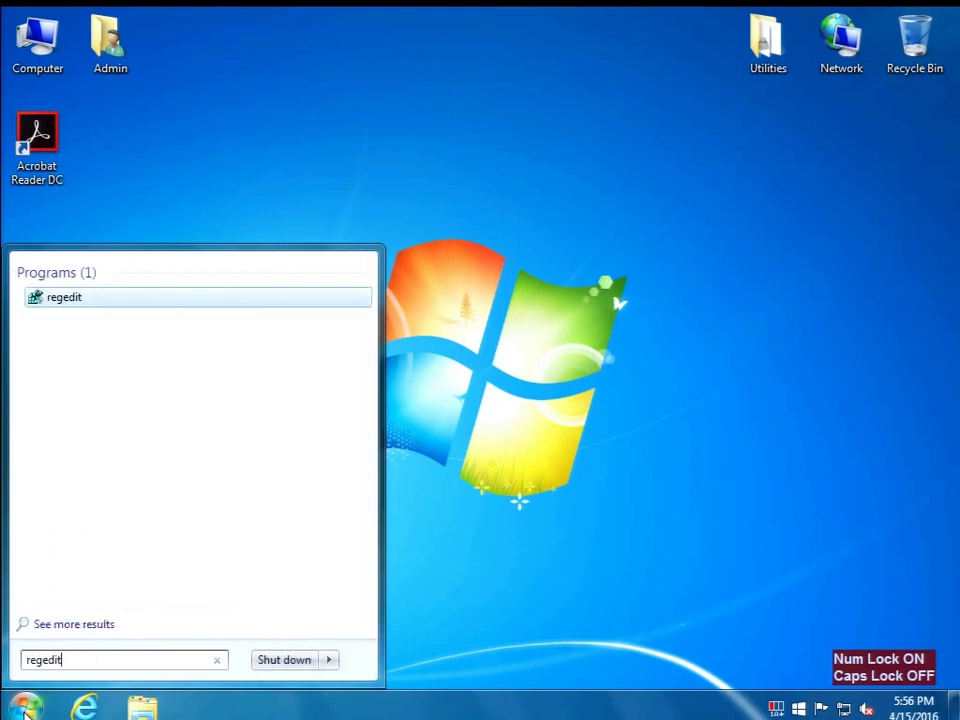
pyautogui.press('Return')
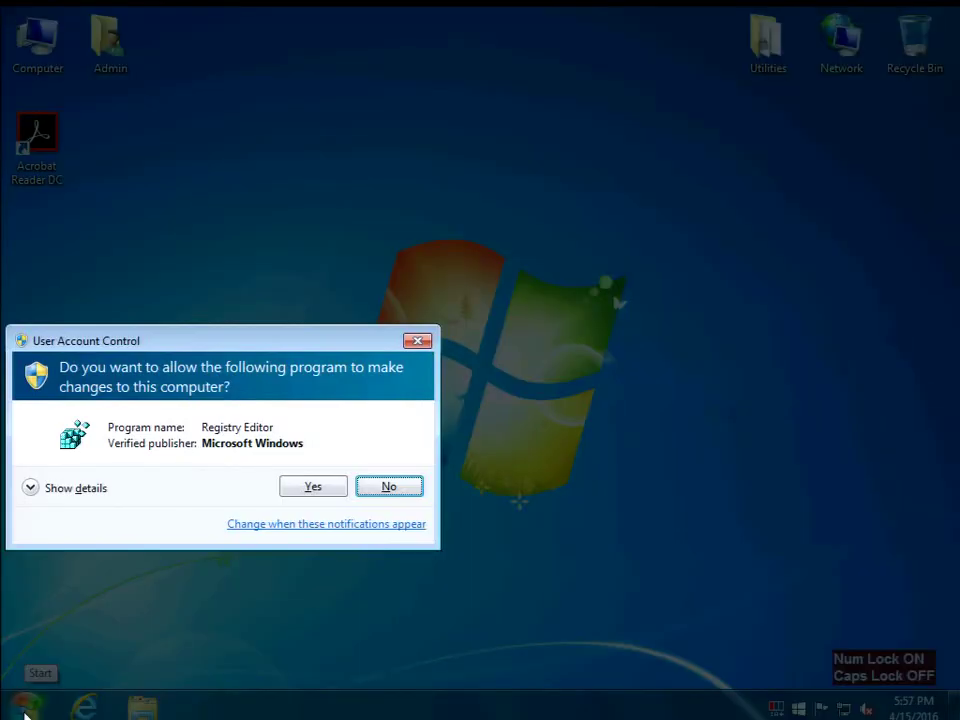
pyautogui.click(290, 490)
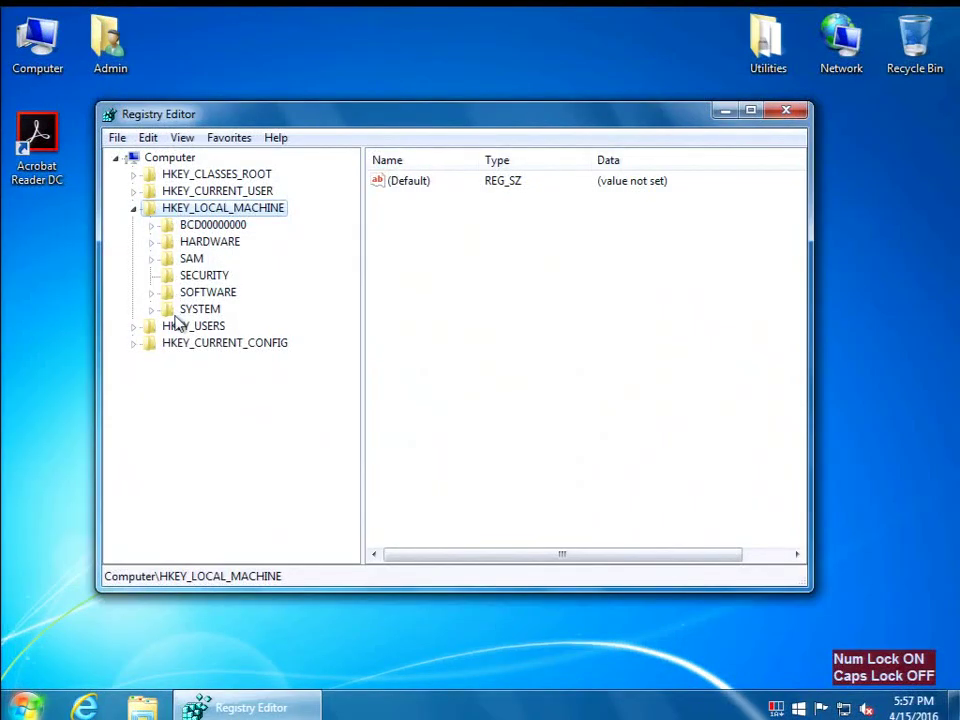
# Expand the registry tree down to HKEY_LOCAL_MACHINE\SOFTWARE\Policies\Microsoft.
pyautogui.click(134, 208)
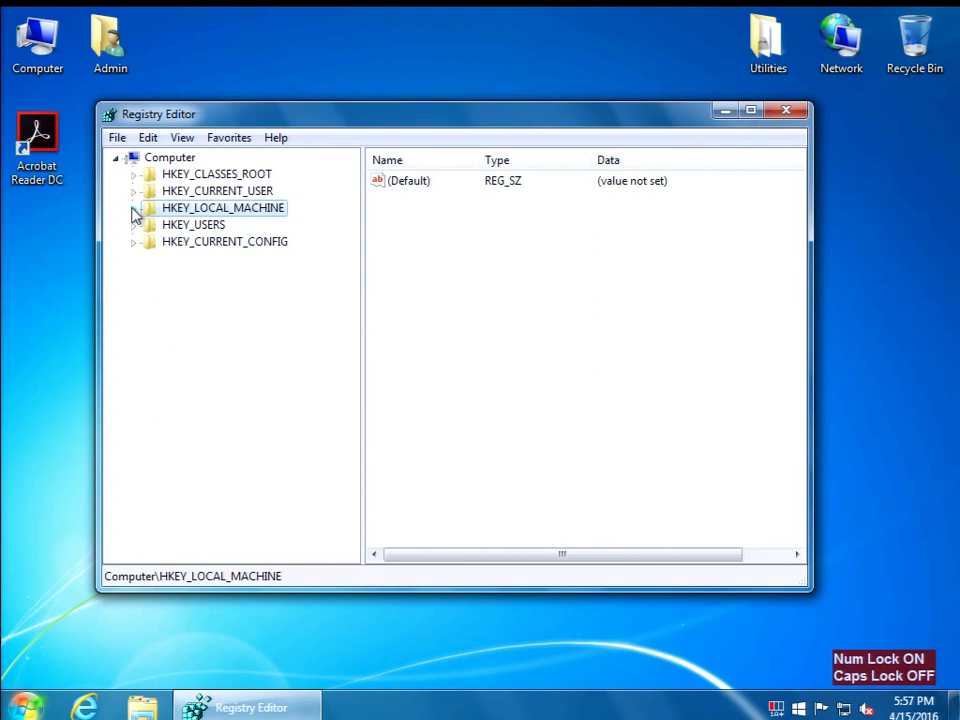
pyautogui.click(133, 208)
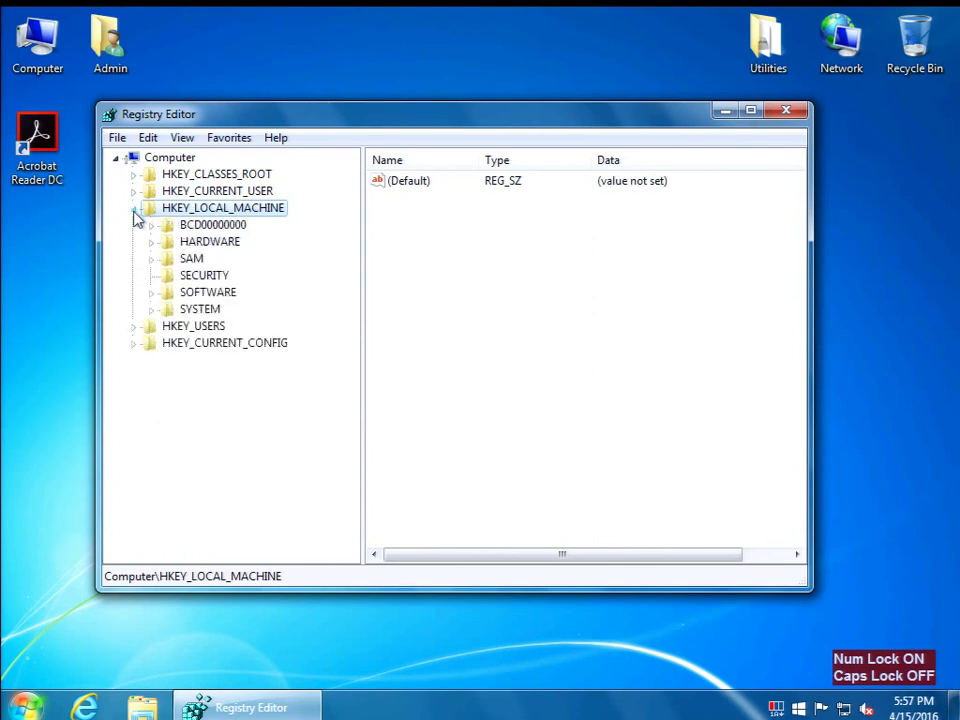
pyautogui.click(151, 294)
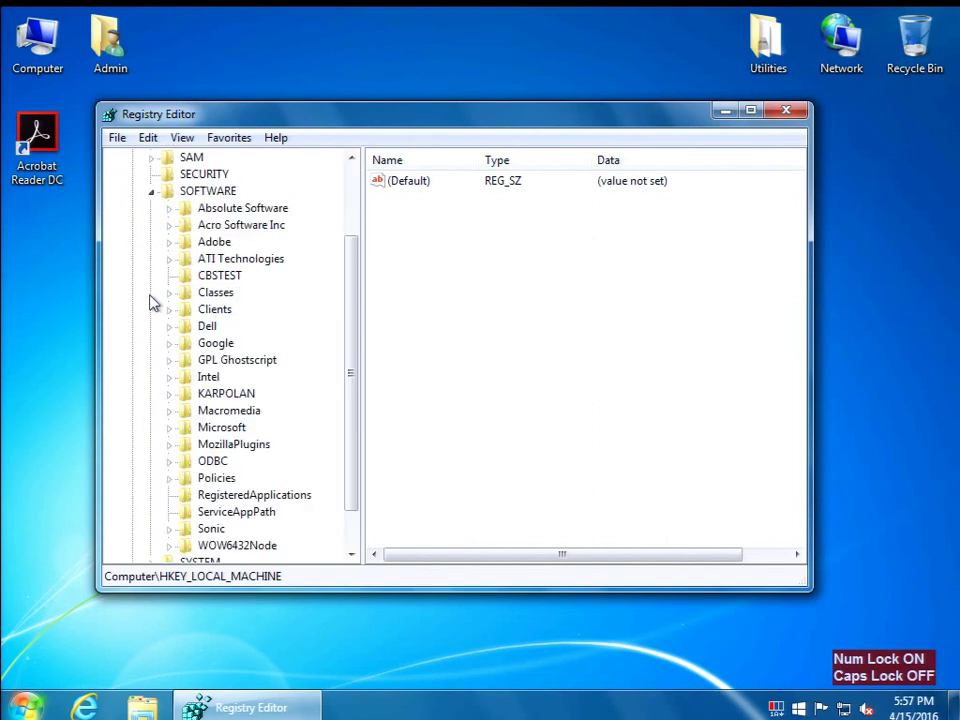
pyautogui.click(170, 479)
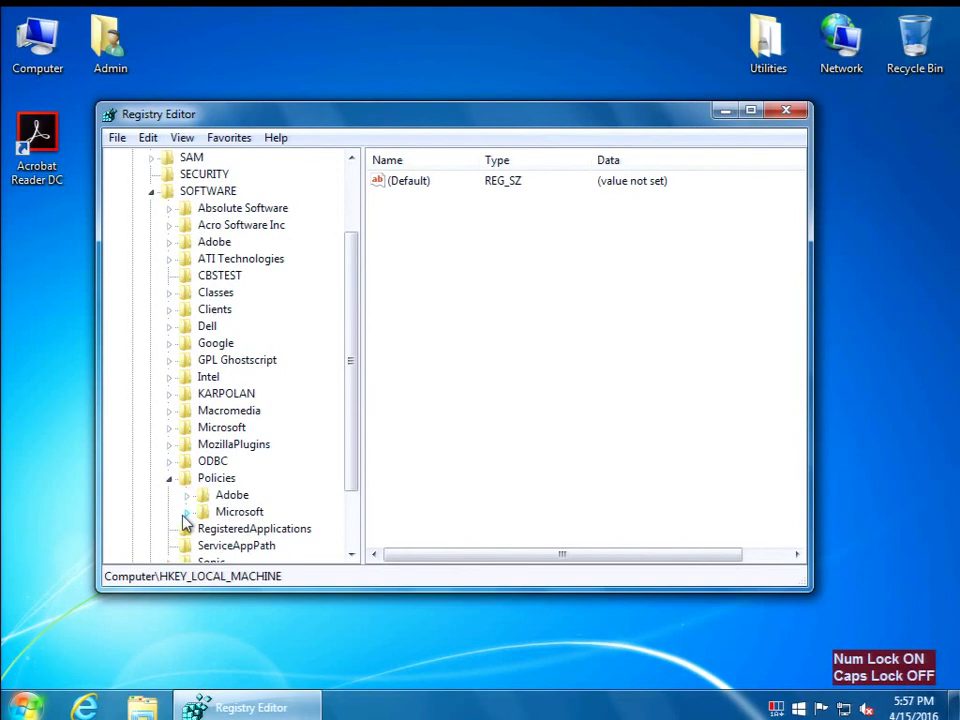
pyautogui.click(186, 513)
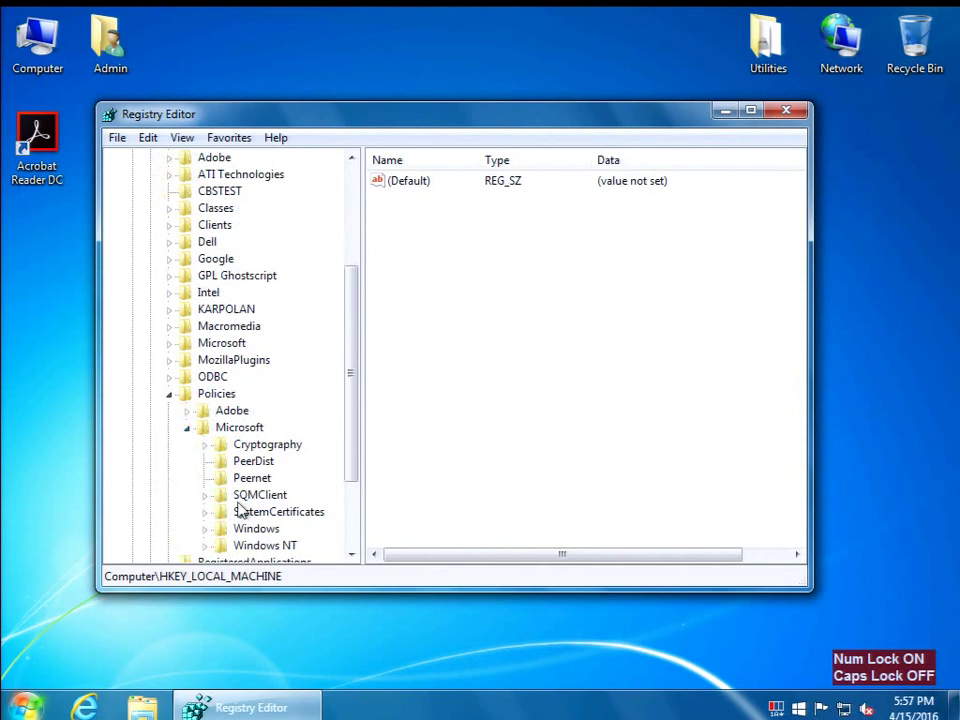
# Create a new key named WindowsUpdate under HKEY_LOCAL_MACHINE\SOFTWARE\Policies\Microsoft.
pyautogui.scroll(-2, 240, 510)
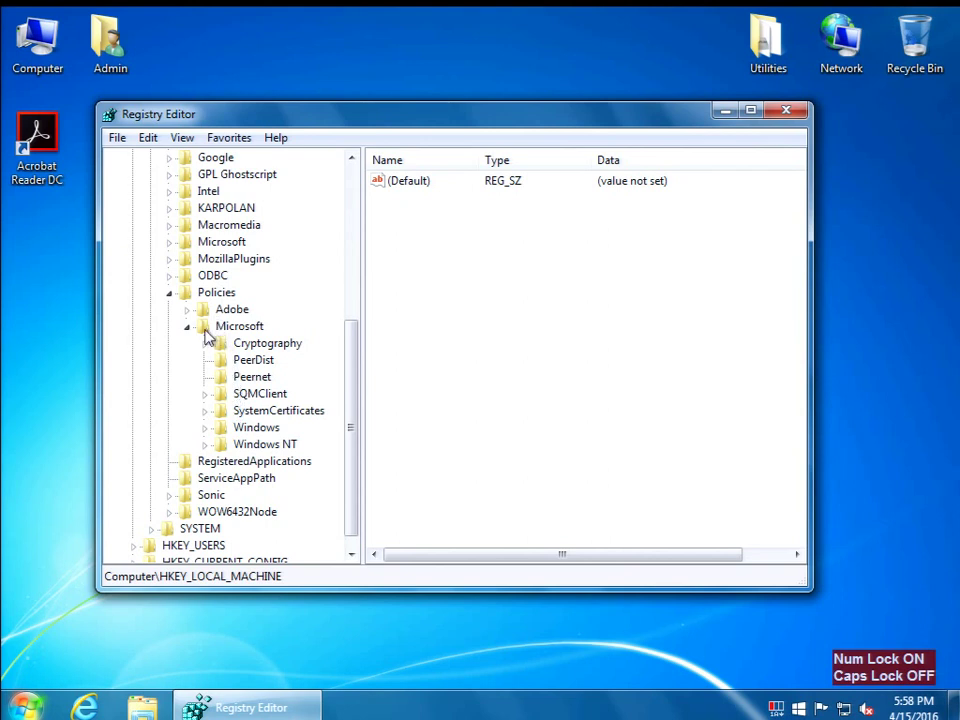
pyautogui.rightClick(206, 334)
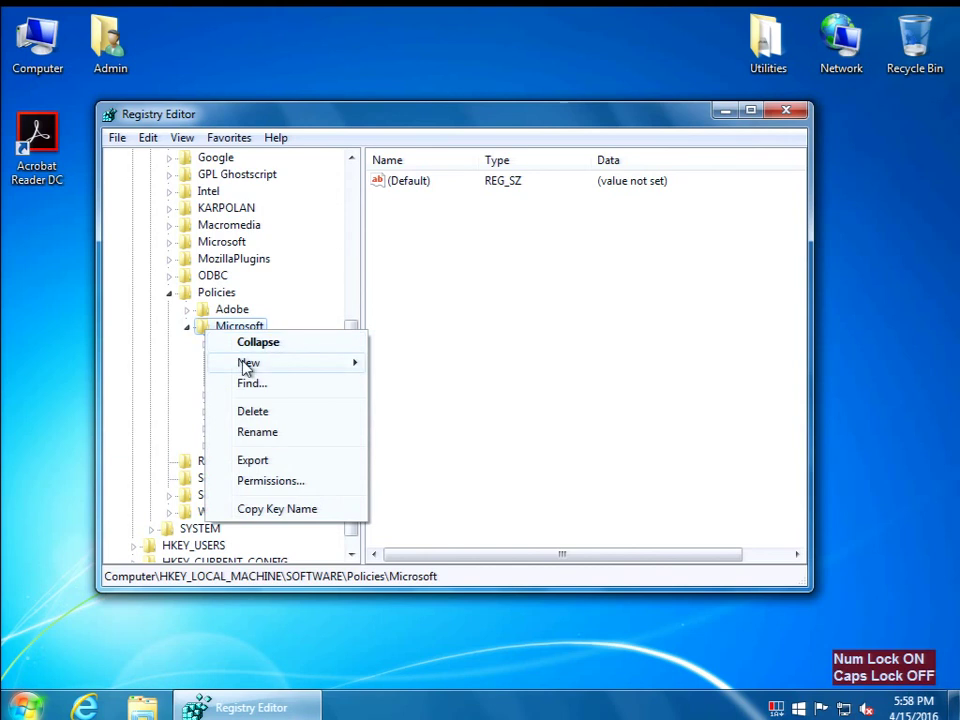
pyautogui.moveTo(246, 369)
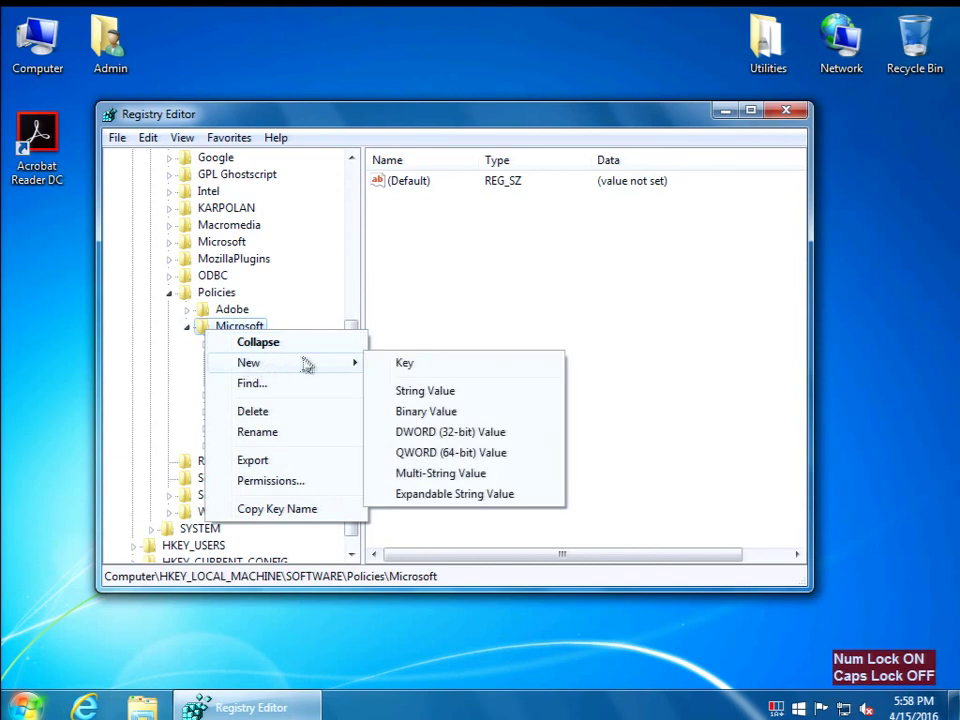
pyautogui.click(398, 363)
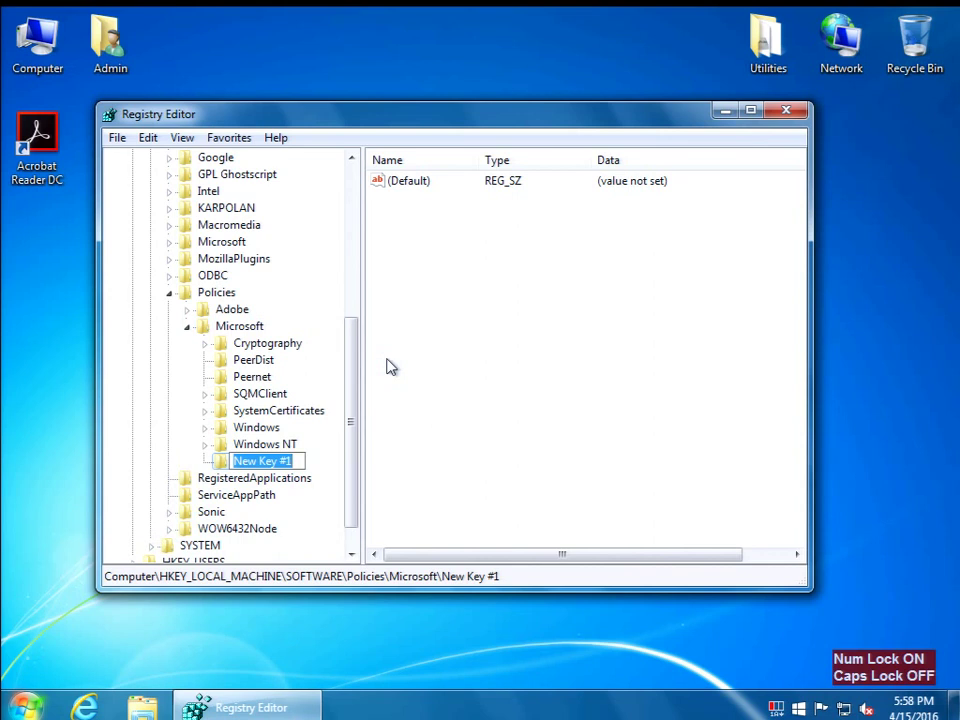
pyautogui.write('W')
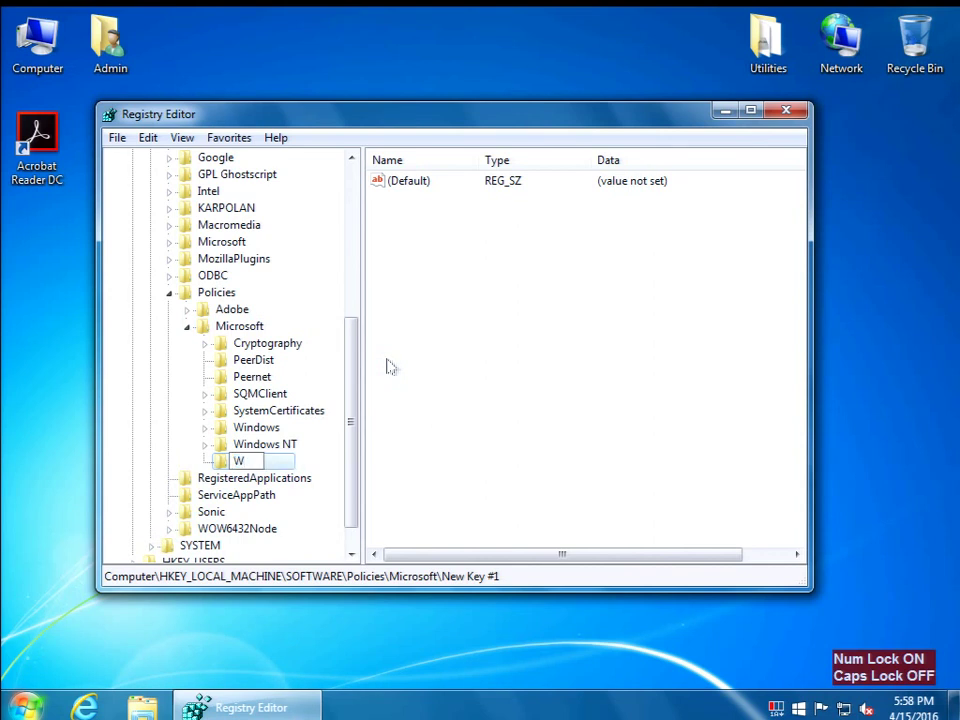
pyautogui.write('indowsUpdate')
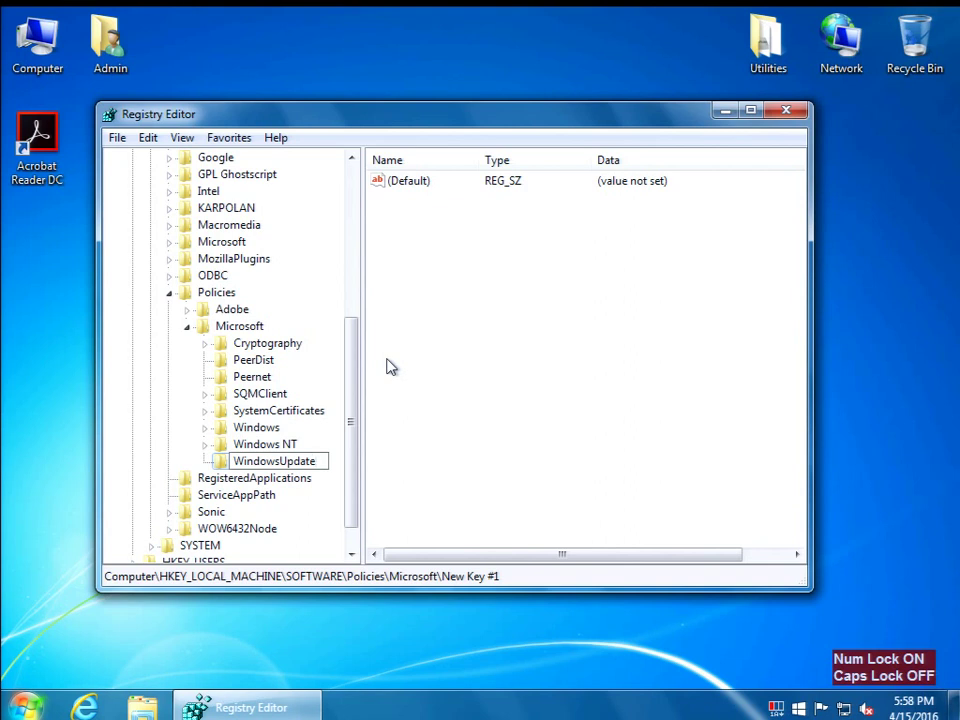
pyautogui.press('Return')
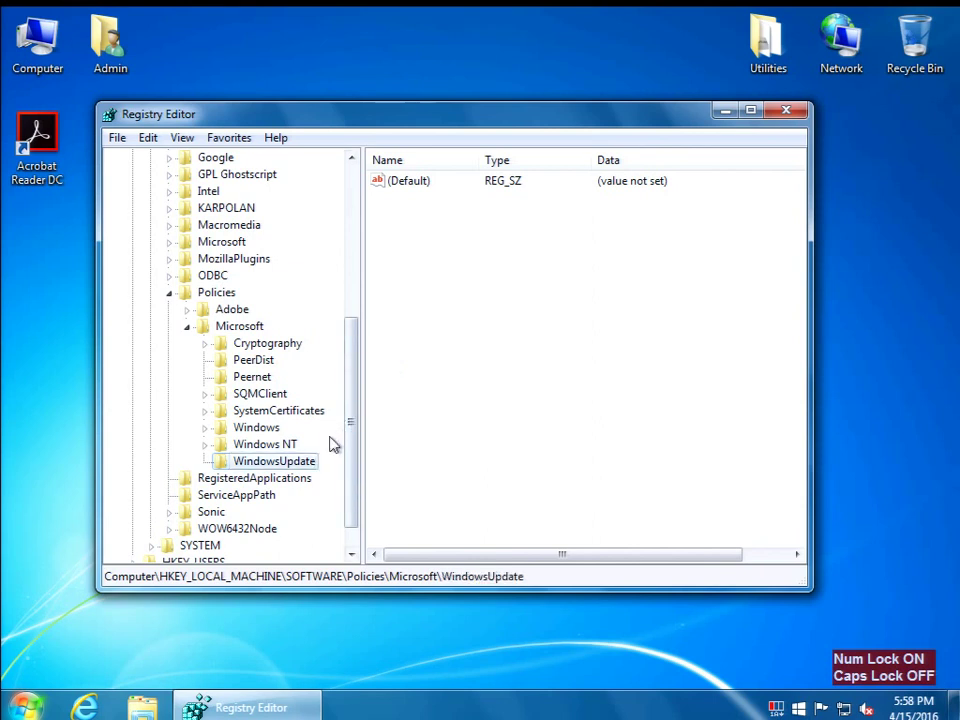
# Add a DWORD (32-bit) value named DisableOSUpgrade to the WindowsUpdate key.
pyautogui.rightClick(418, 284)
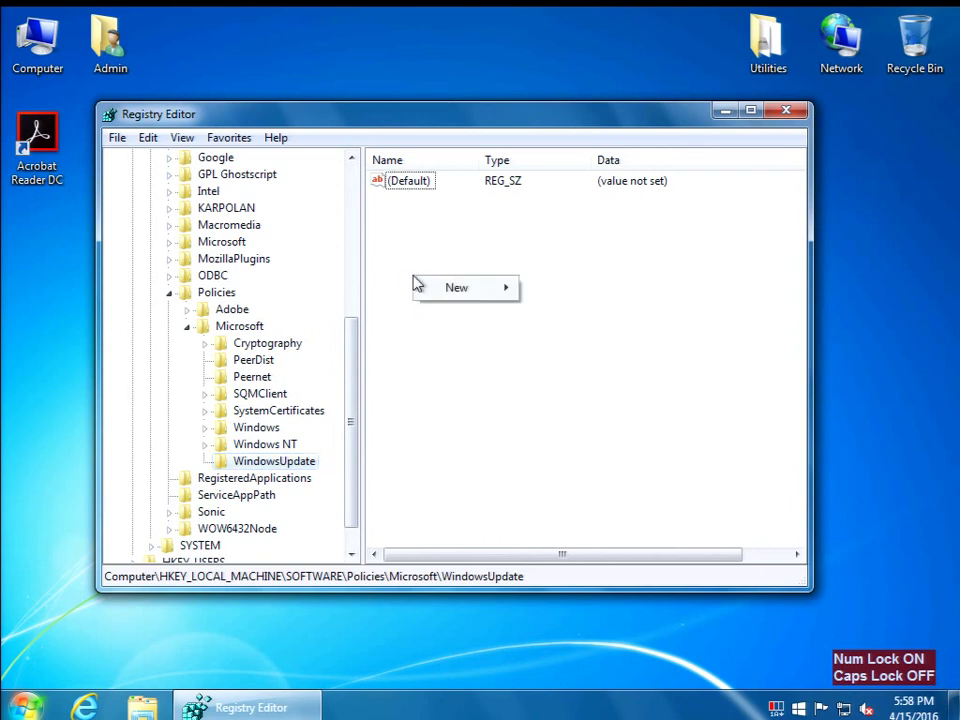
pyautogui.moveTo(458, 296)
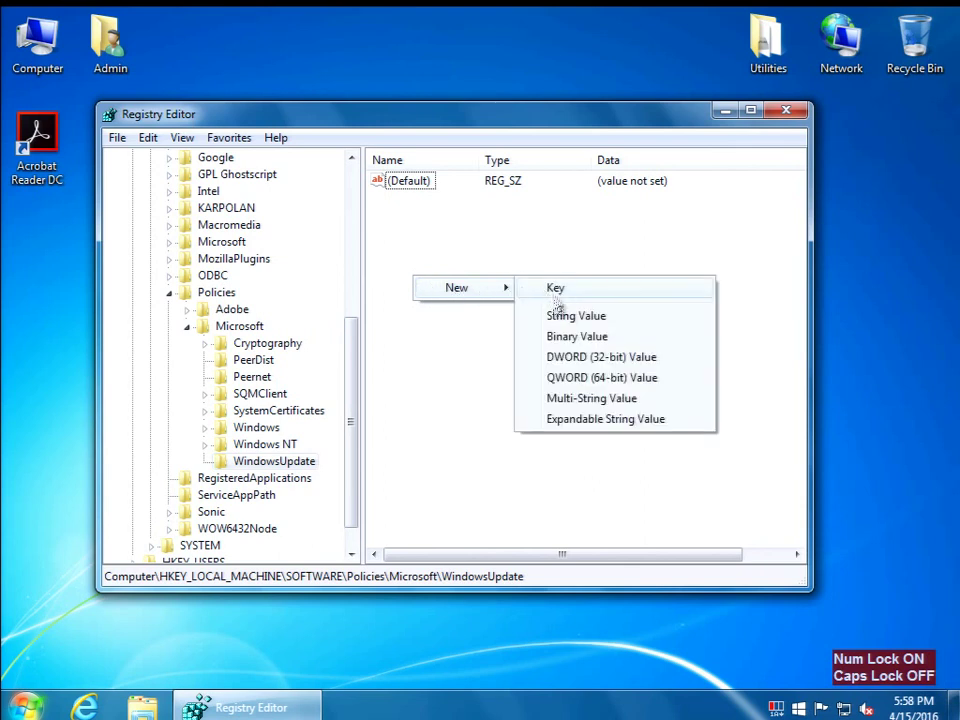
pyautogui.click(560, 358)
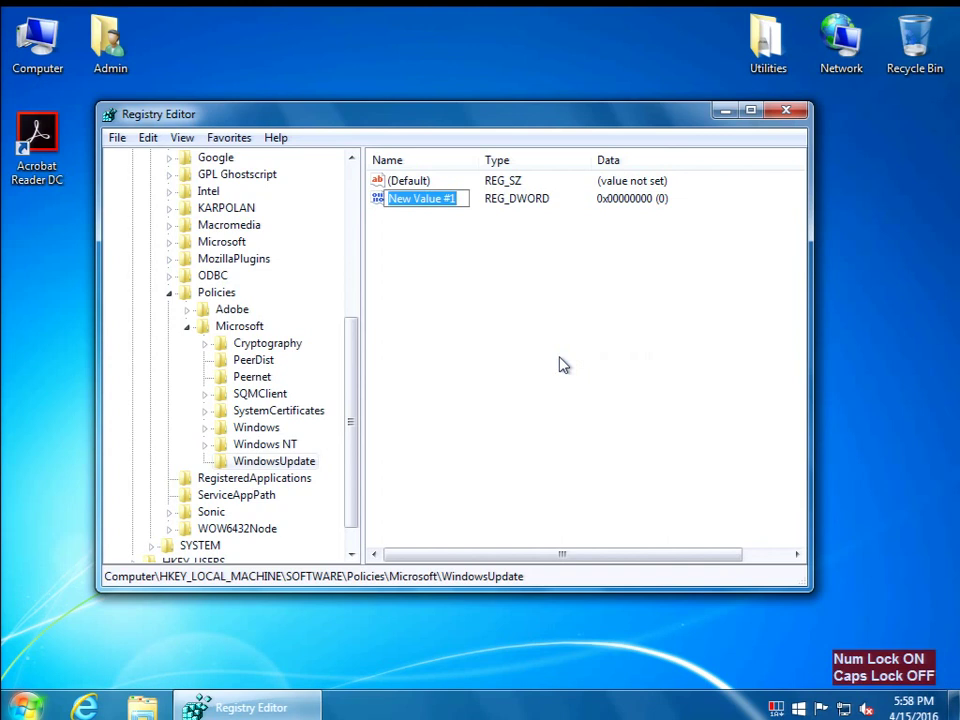
pyautogui.write('D')
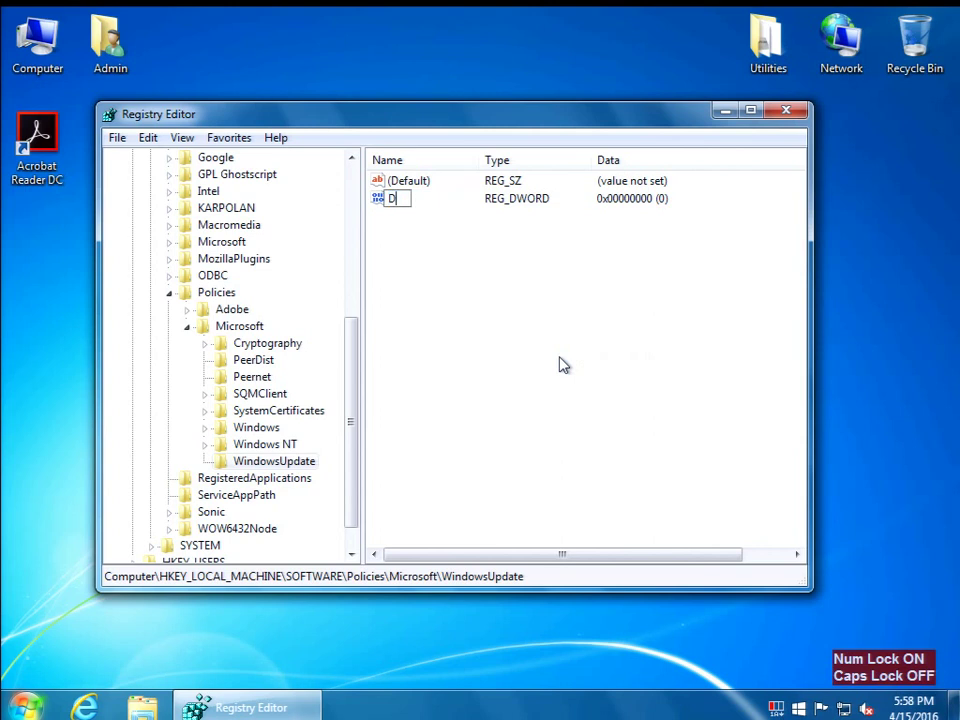
pyautogui.write('isableOSU')
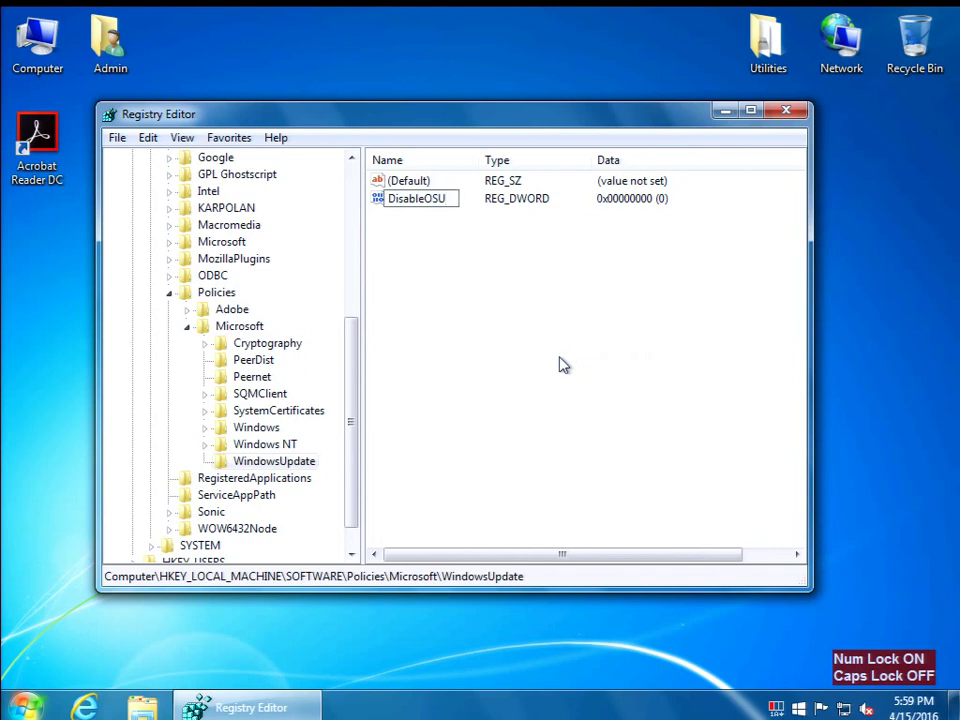
pyautogui.write('pgra...')
pyautogui.press('Return')
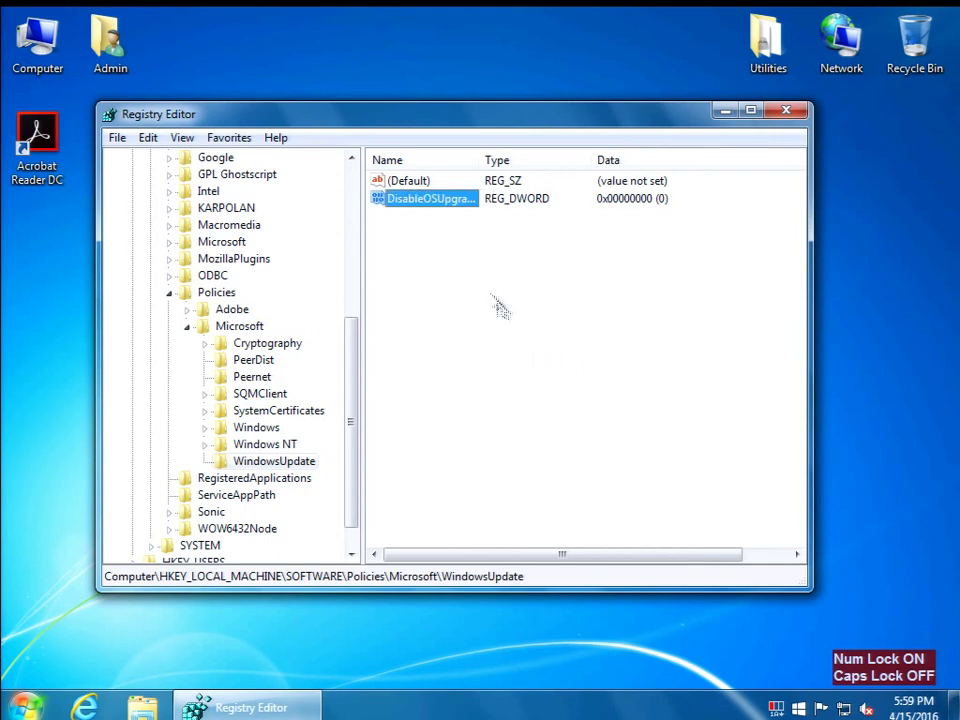
# Set the value data of DisableOSUpgrade to 1.
pyautogui.rightClick(424, 201)
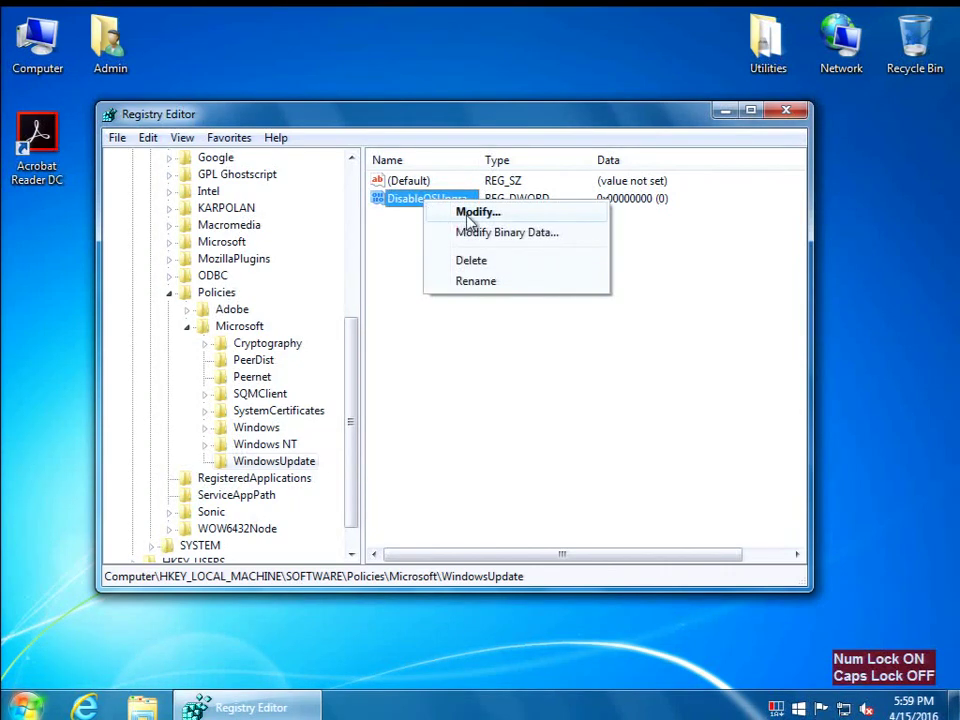
pyautogui.click(470, 213)
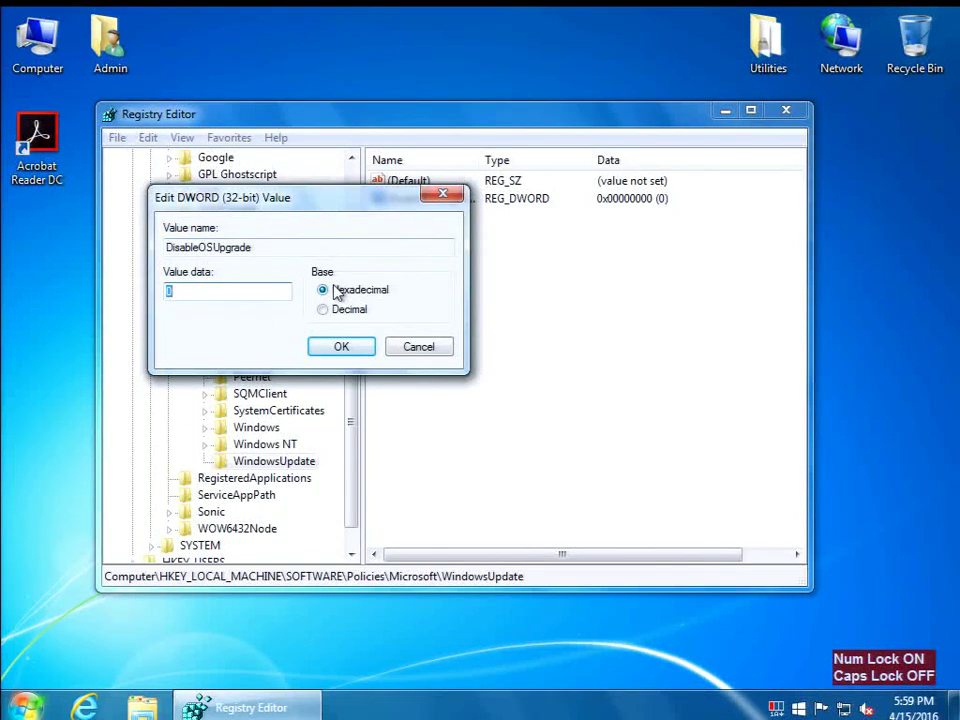
pyautogui.write('1')
pyautogui.click(337, 348)
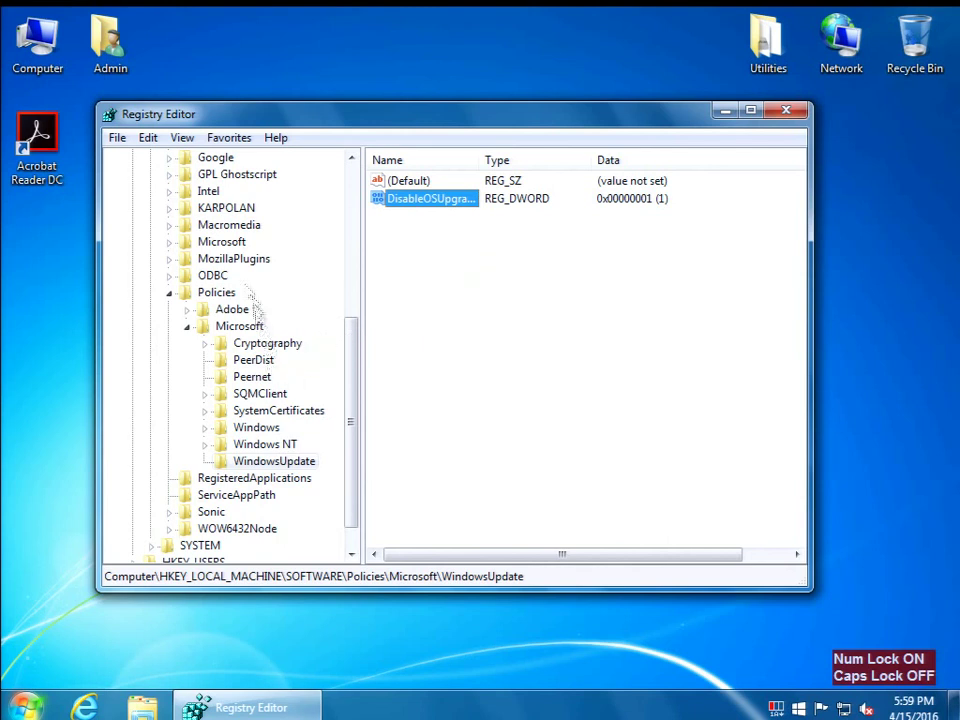
# Export the selected WindowsUpdate branch to the Desktop as a registration file named backup, and close Registry Editor.
pyautogui.click(115, 139)
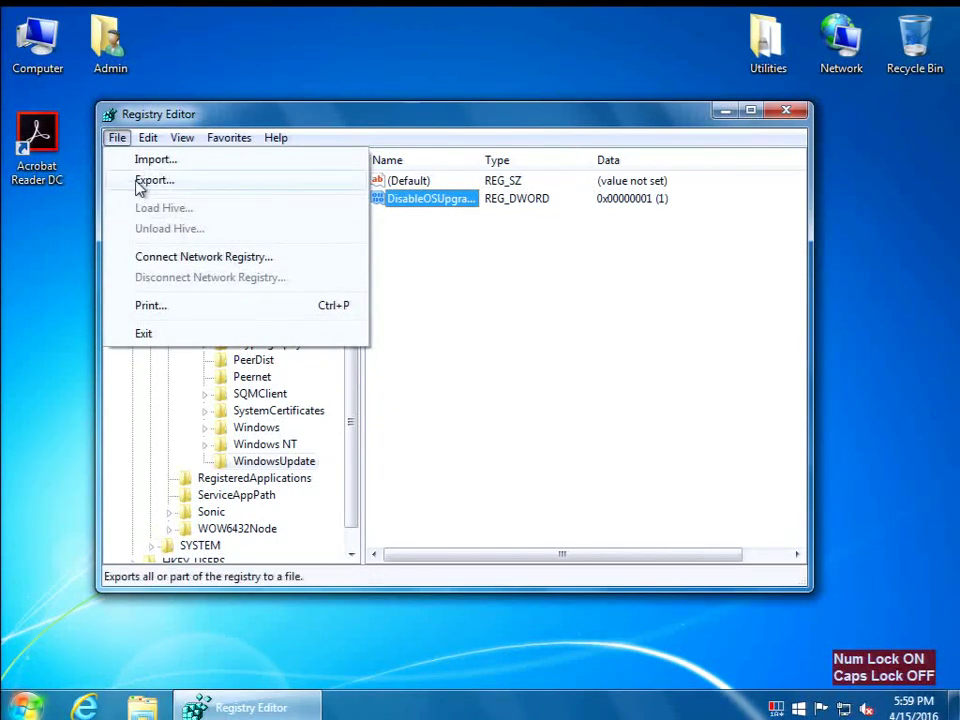
pyautogui.click(139, 184)
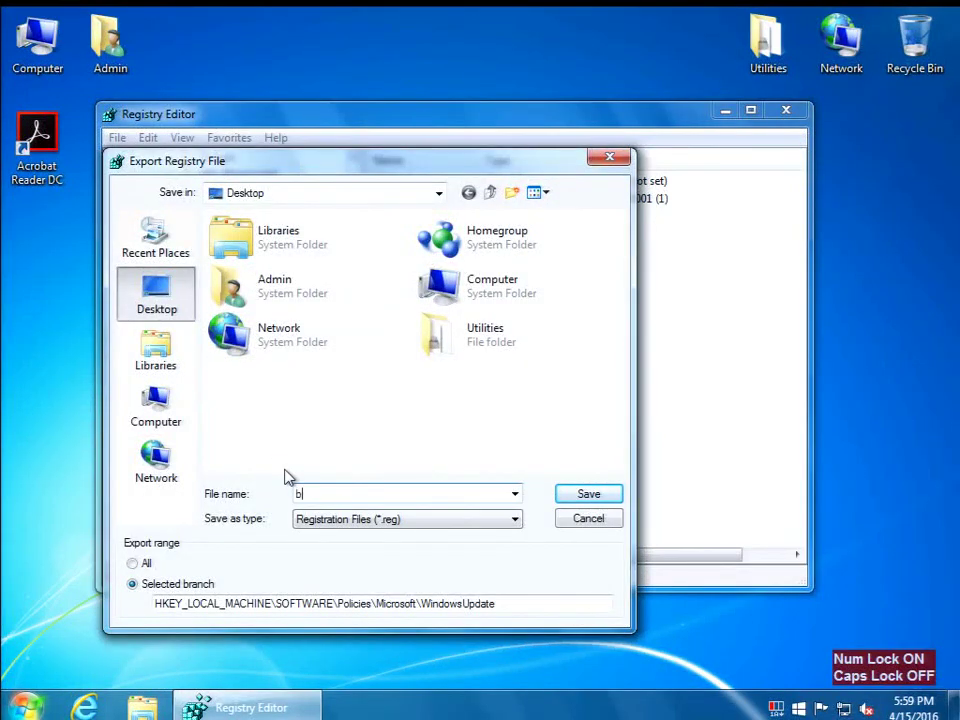
pyautogui.write('backup')
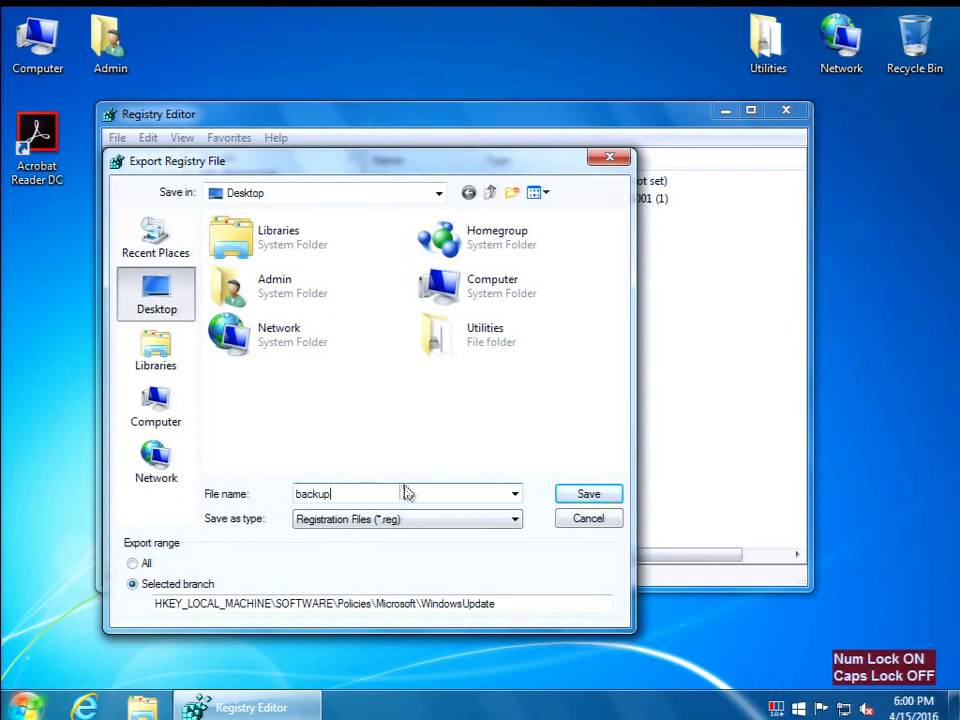
pyautogui.click(585, 494)
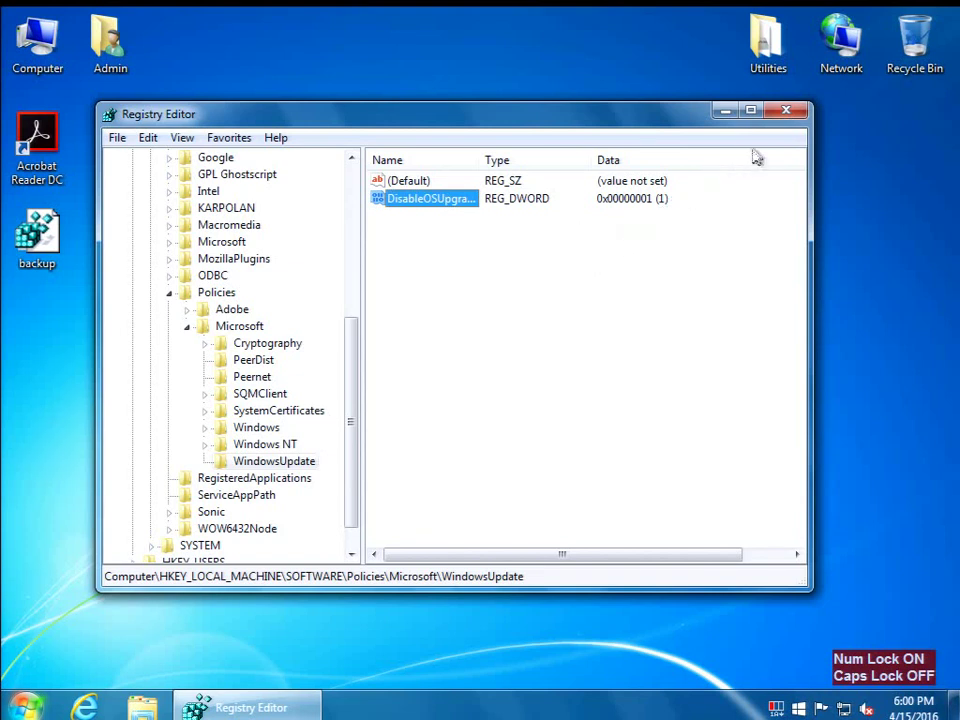
pyautogui.click(784, 112)
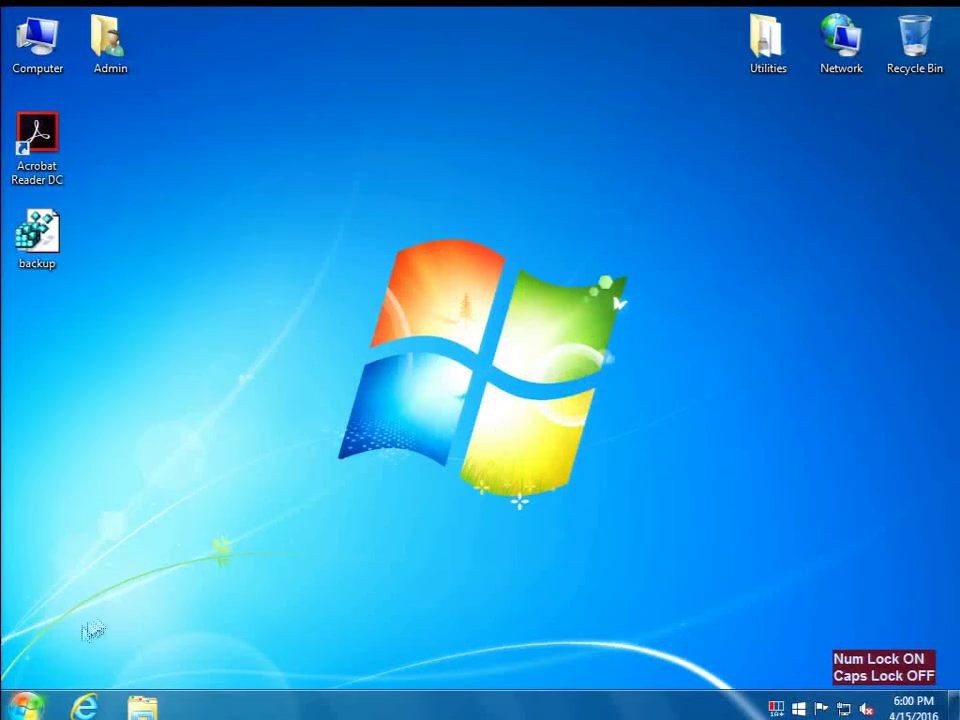
# Open Windows Update and go to its list of installed updates.
pyautogui.click(26, 707)
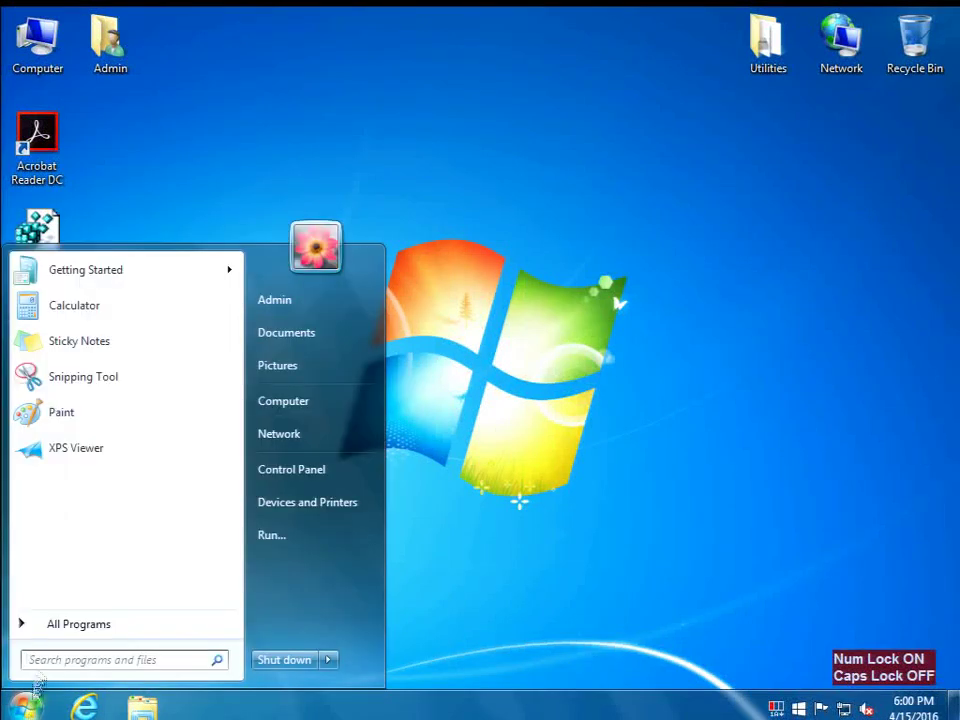
pyautogui.click(61, 626)
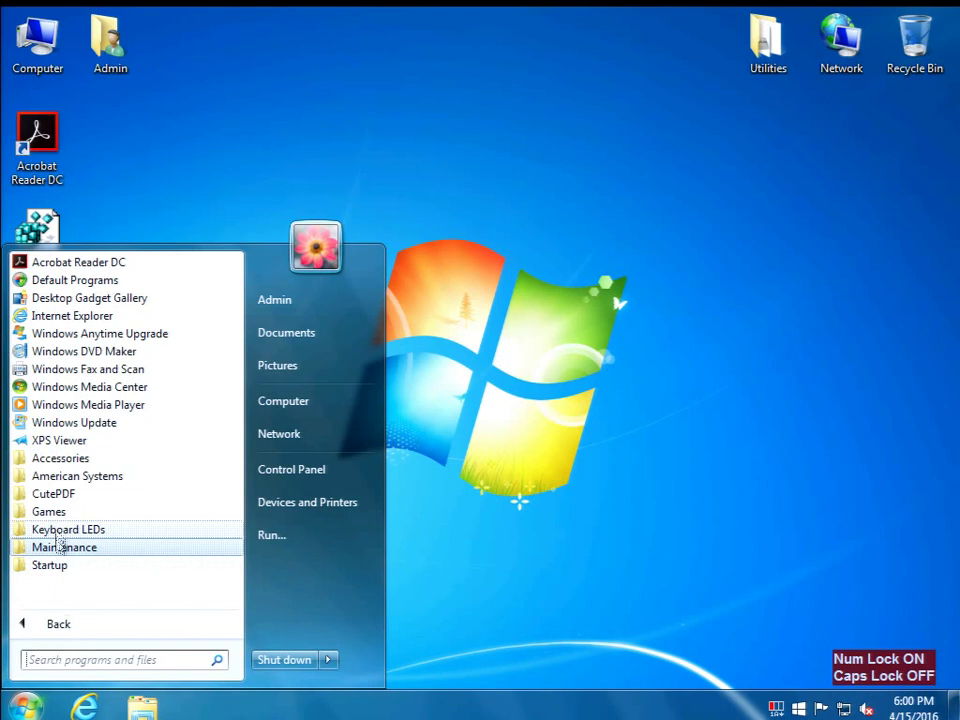
pyautogui.click(66, 423)
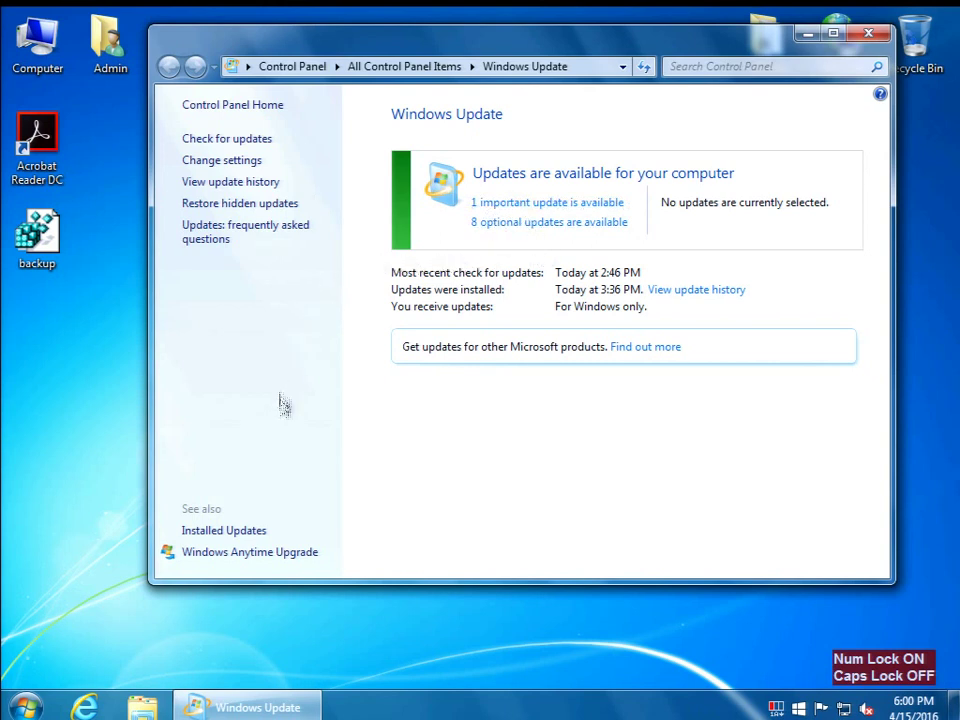
pyautogui.click(214, 533)
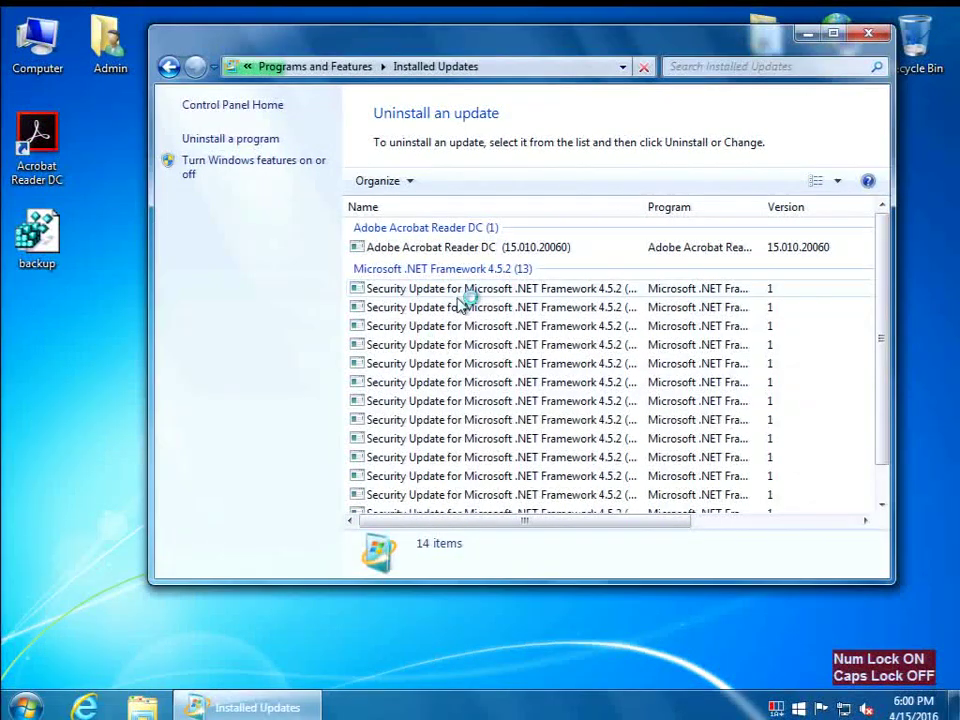
# Maximize the Installed Updates window and uninstall Update for Microsoft Windows (KB3035583), postponing the restart.
pyautogui.click(312, 67)
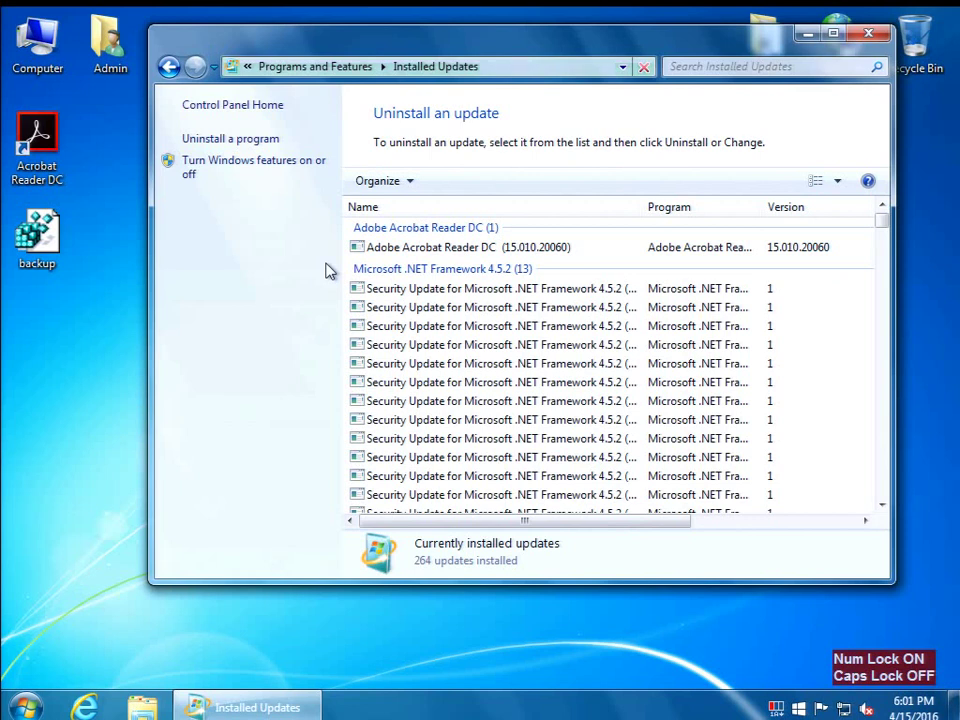
pyautogui.click(468, 210)
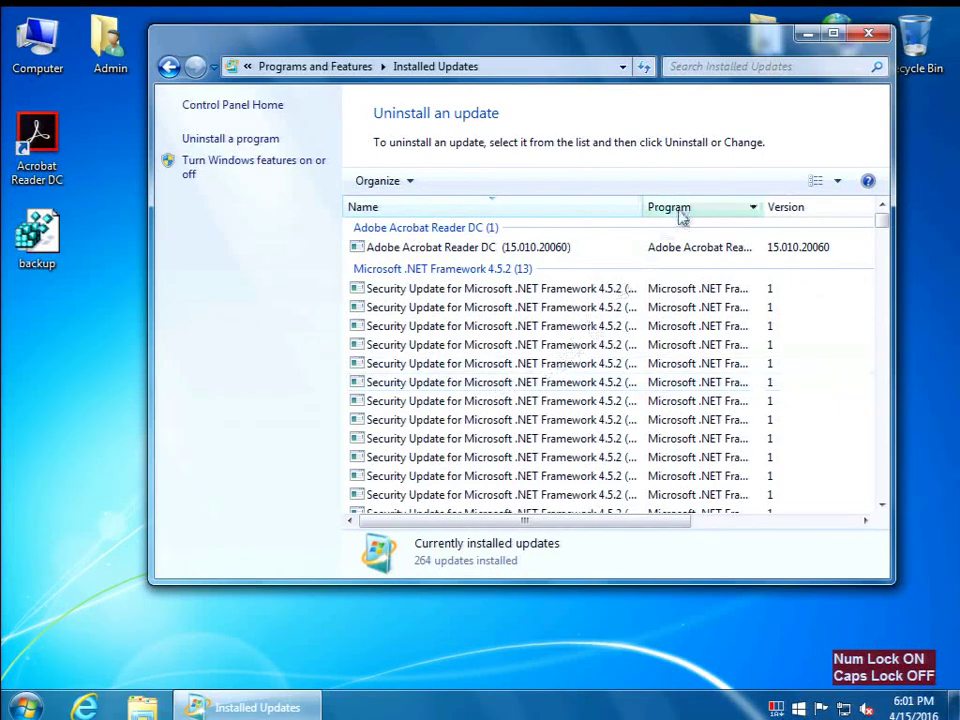
pyautogui.click(832, 34)
pyautogui.scroll(-7, 435, 350)
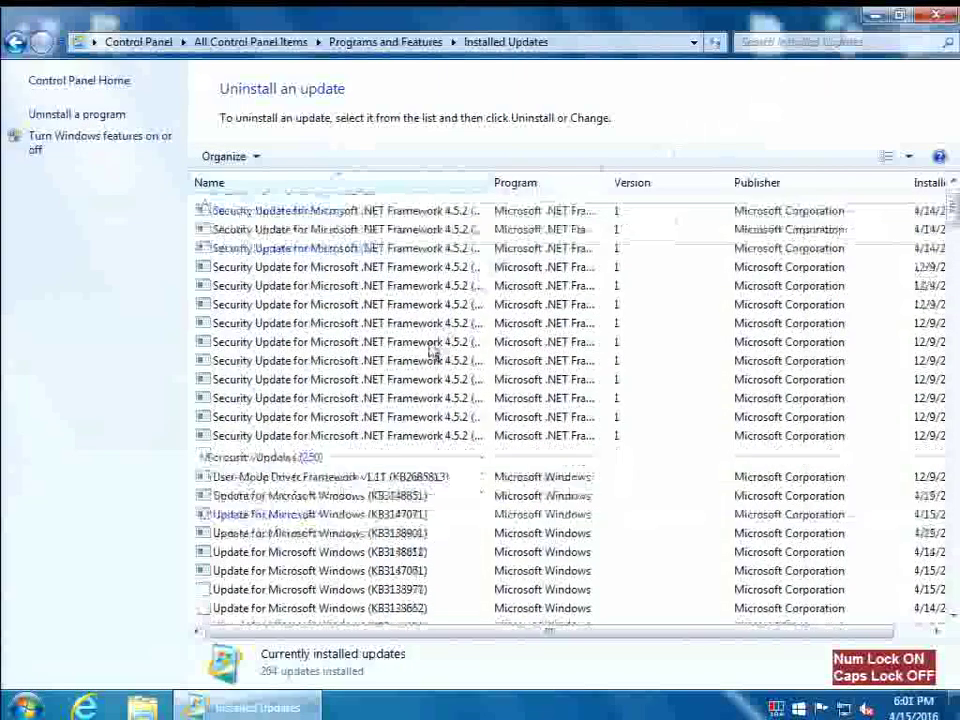
pyautogui.scroll(-1, 432, 347)
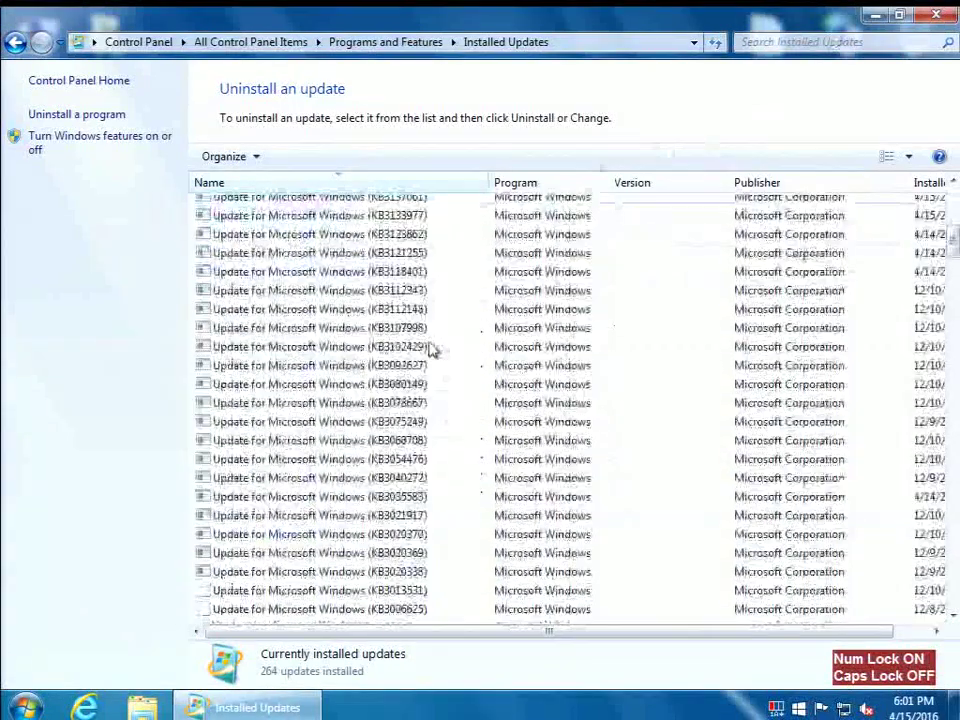
pyautogui.scroll(-1, 432, 347)
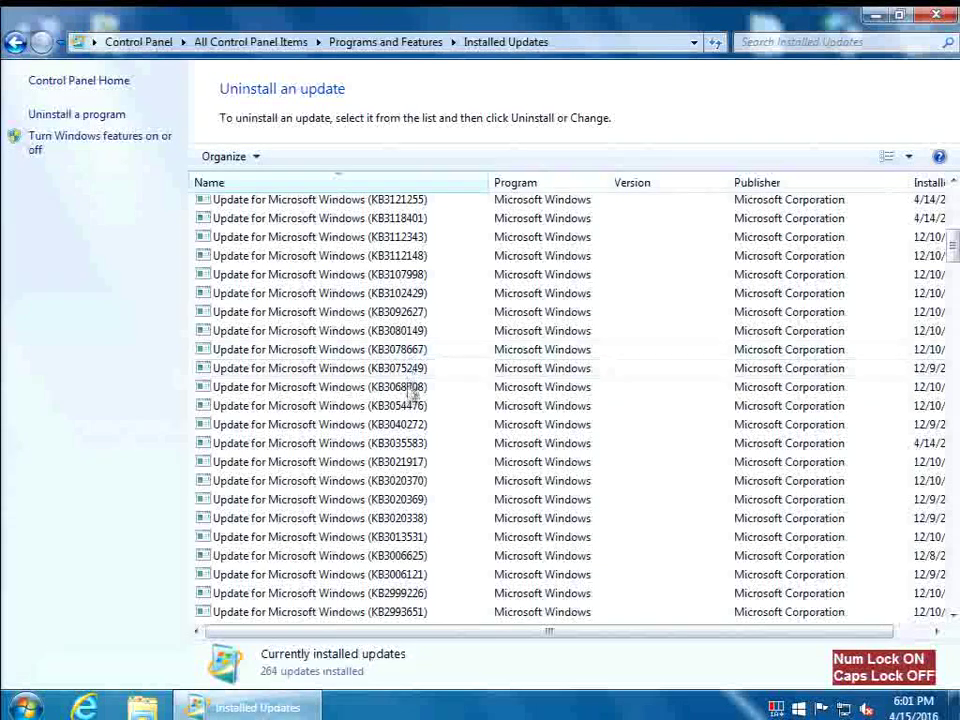
pyautogui.click(392, 446)
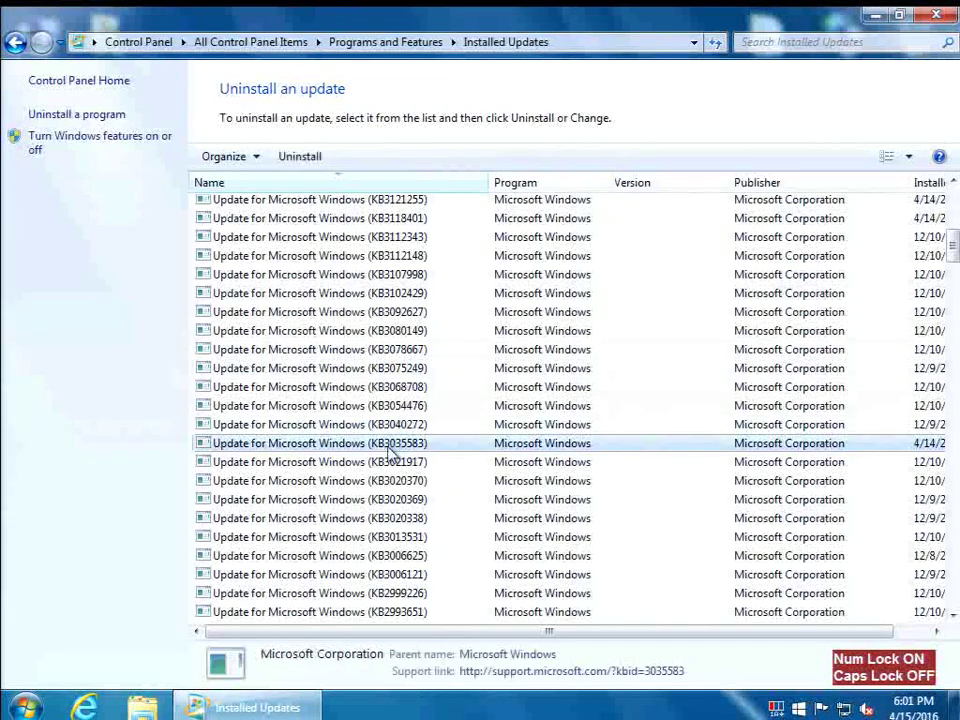
pyautogui.doubleClick(337, 449)
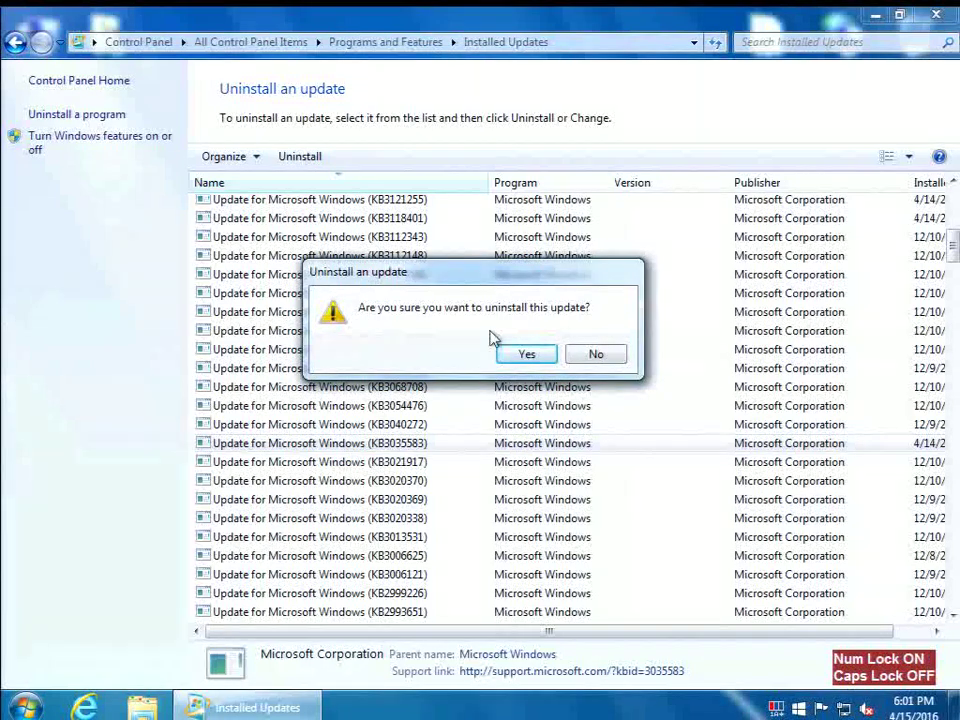
pyautogui.click(523, 355)
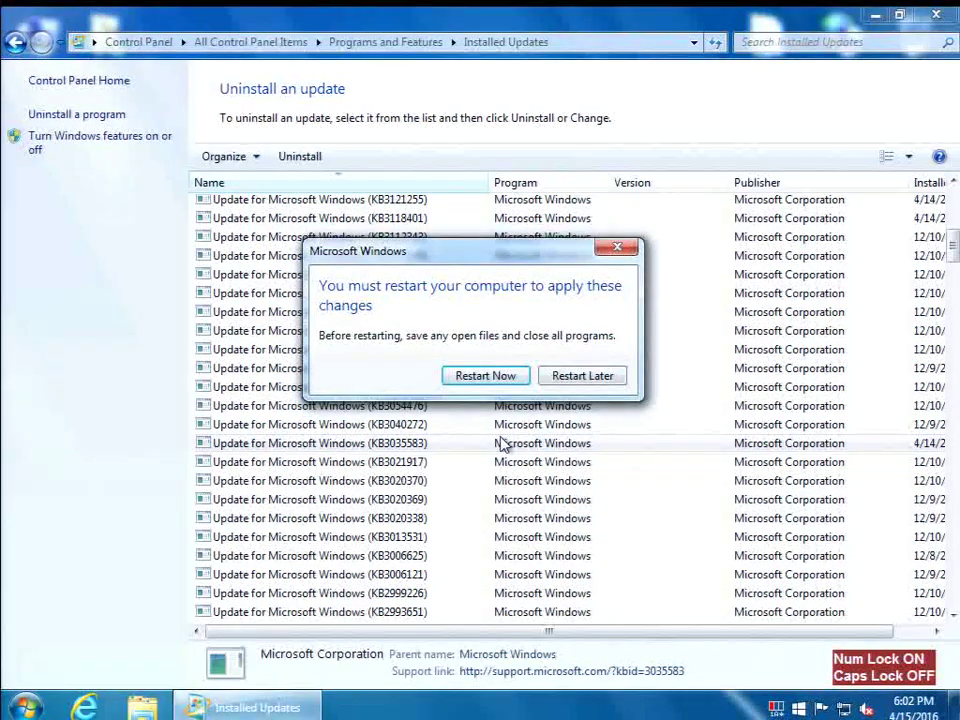
pyautogui.click(586, 377)
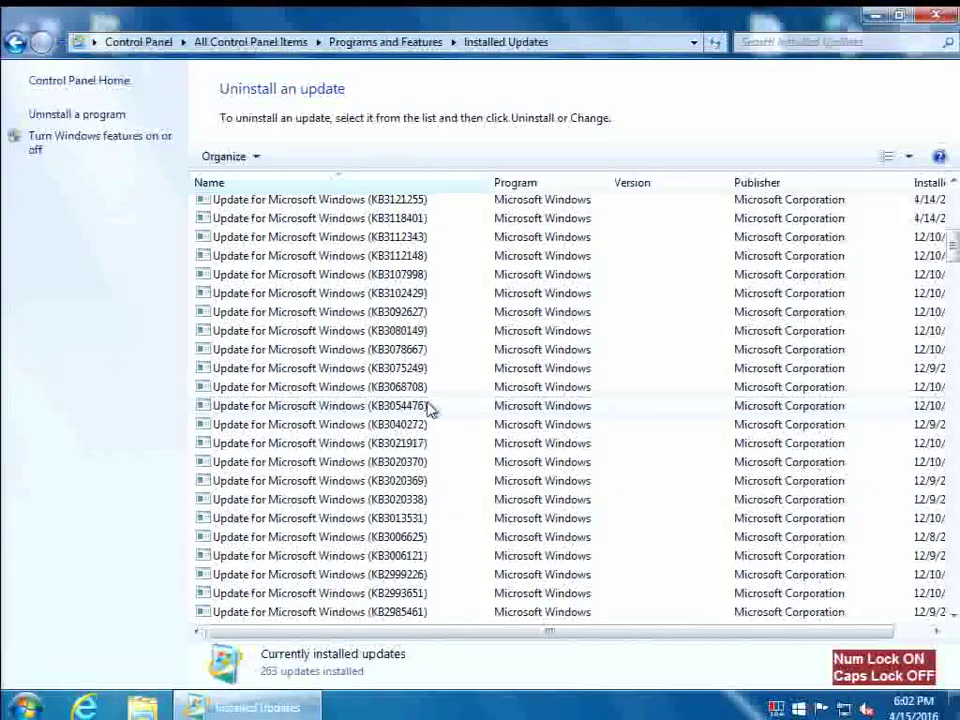
# Uninstall Update for Microsoft Windows (KB3021917) and postpone the restart.
pyautogui.click(403, 445)
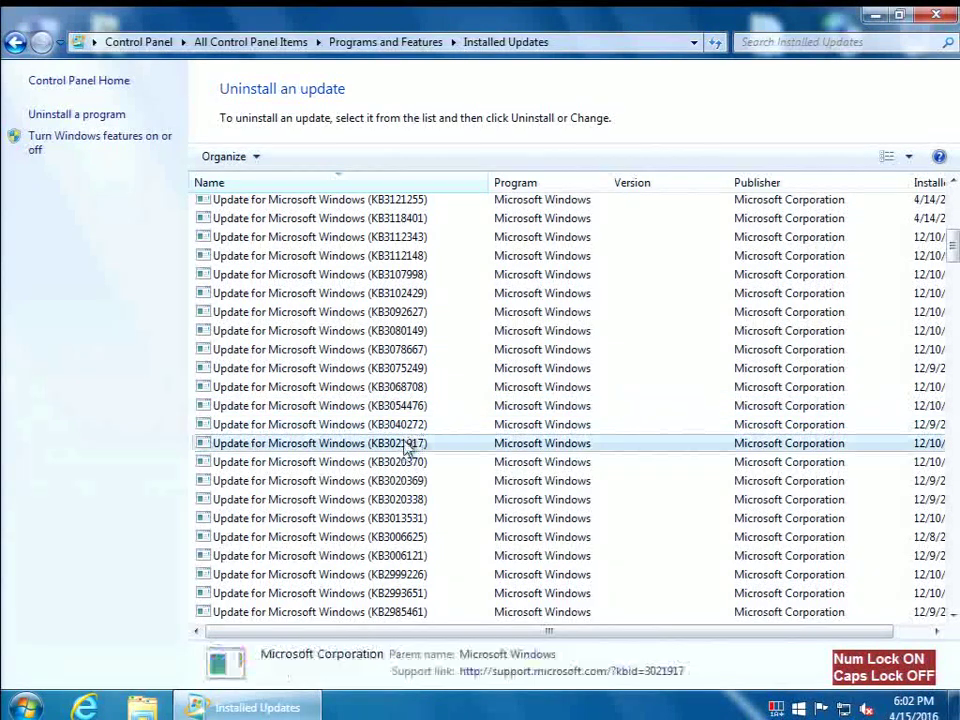
pyautogui.doubleClick(370, 447)
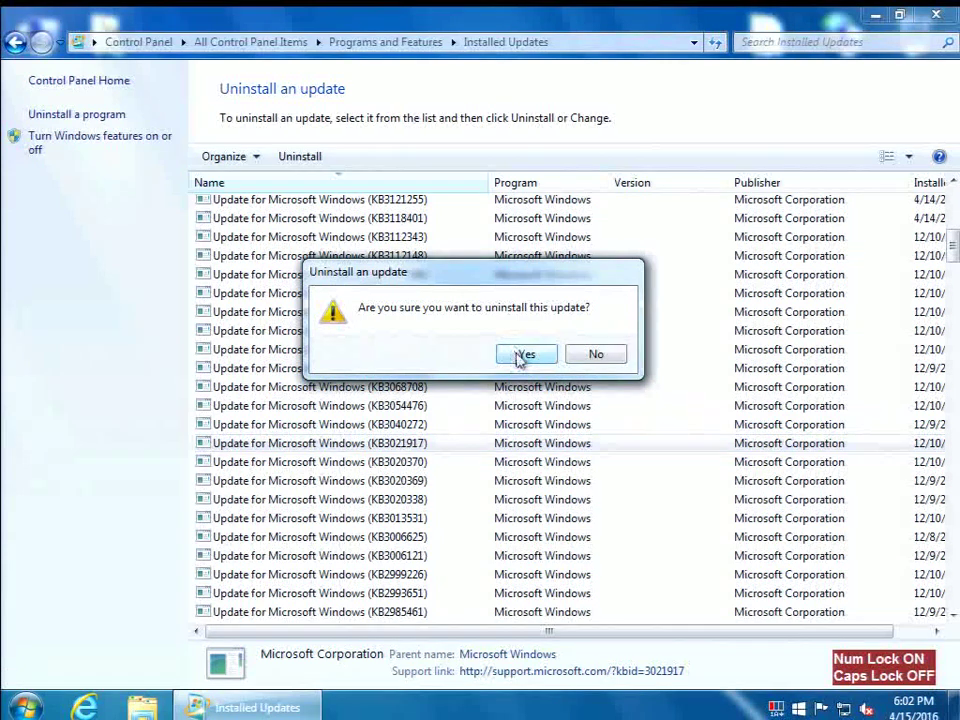
pyautogui.click(522, 356)
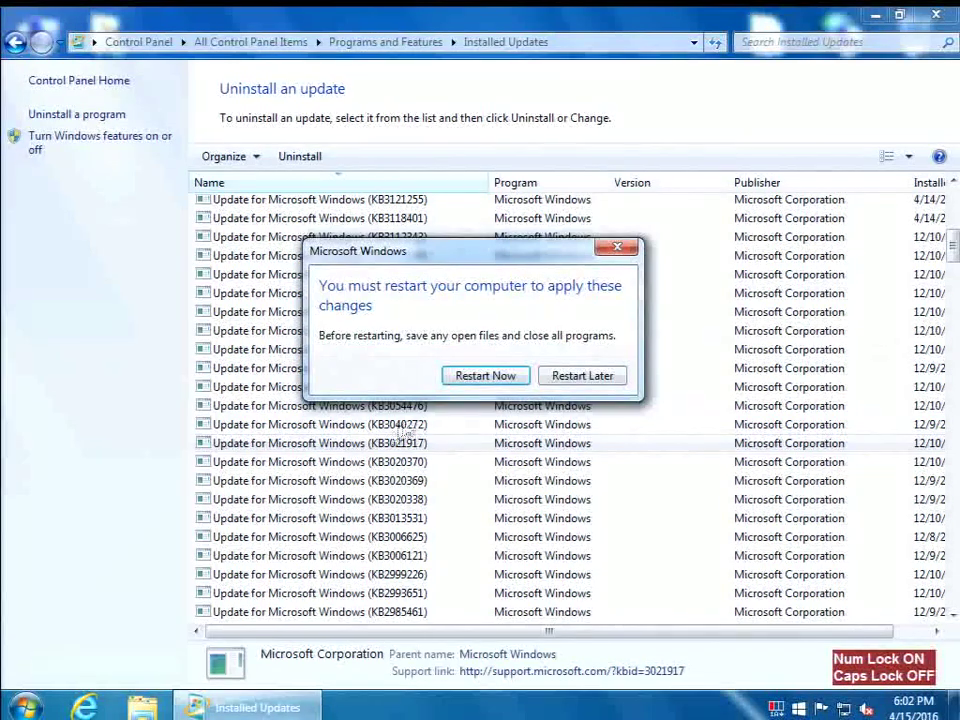
pyautogui.click(575, 377)
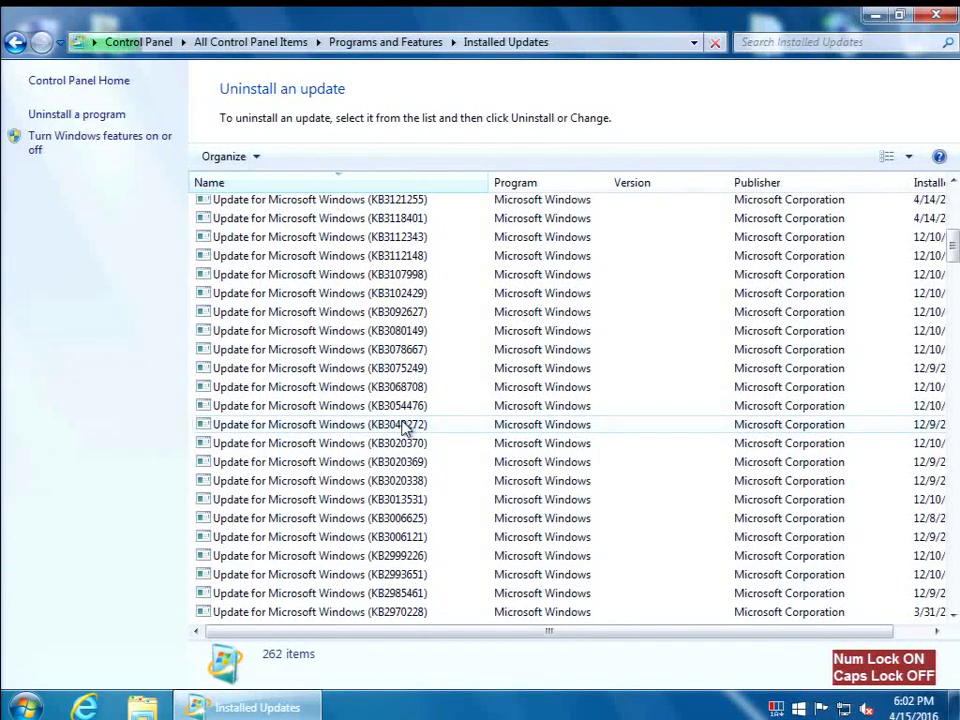
# Uninstall Update for Microsoft Windows (KB2952664) and postpone the restart.
pyautogui.scroll(-3, 403, 486)
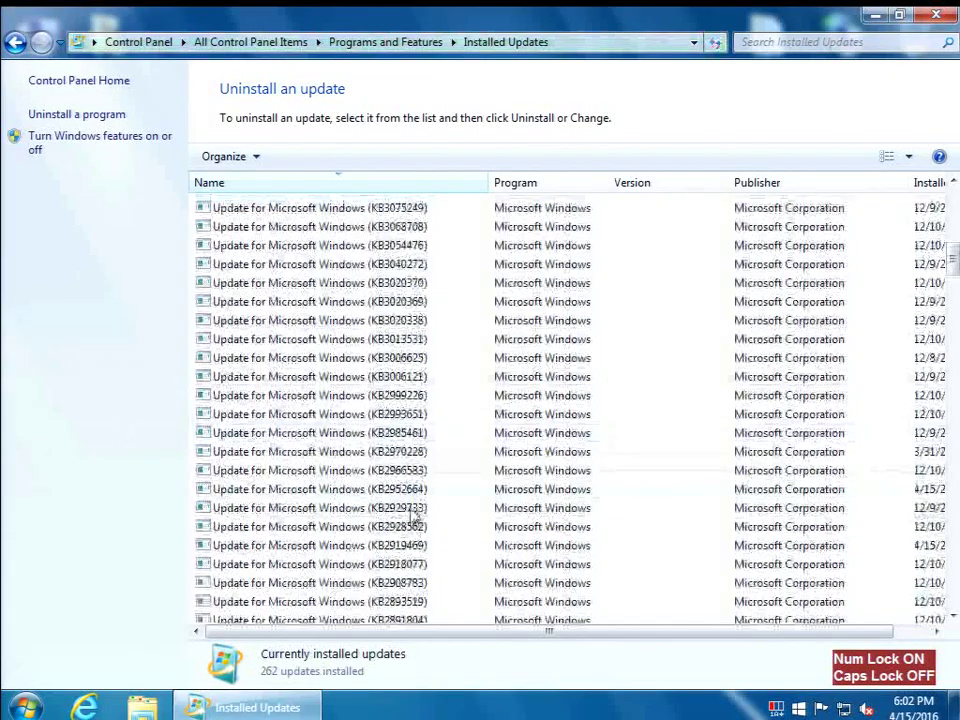
pyautogui.click(398, 492)
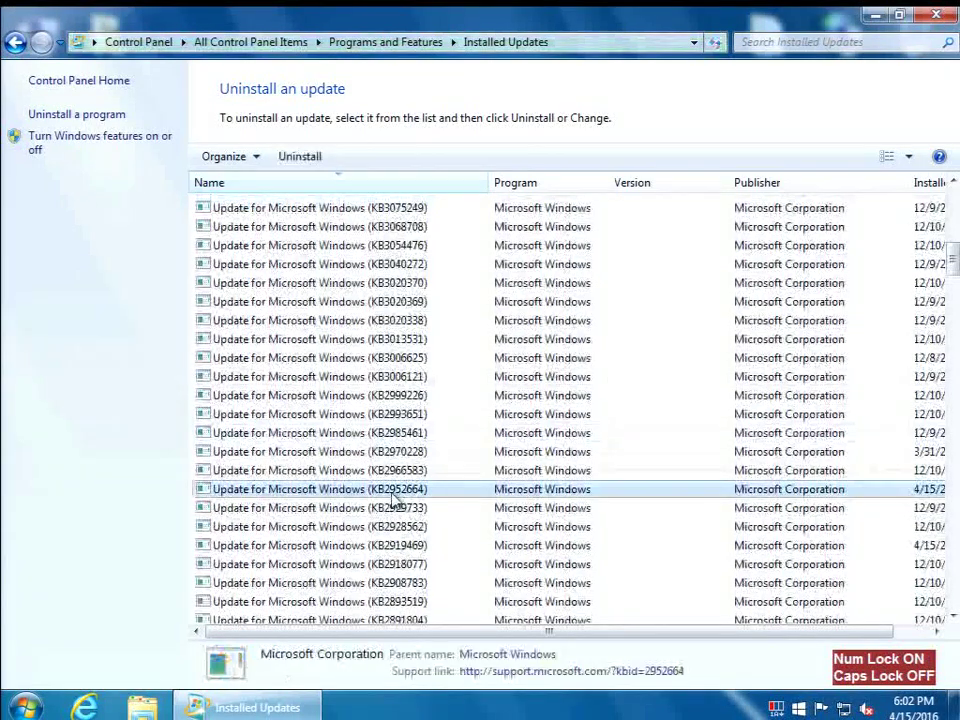
pyautogui.doubleClick(340, 493)
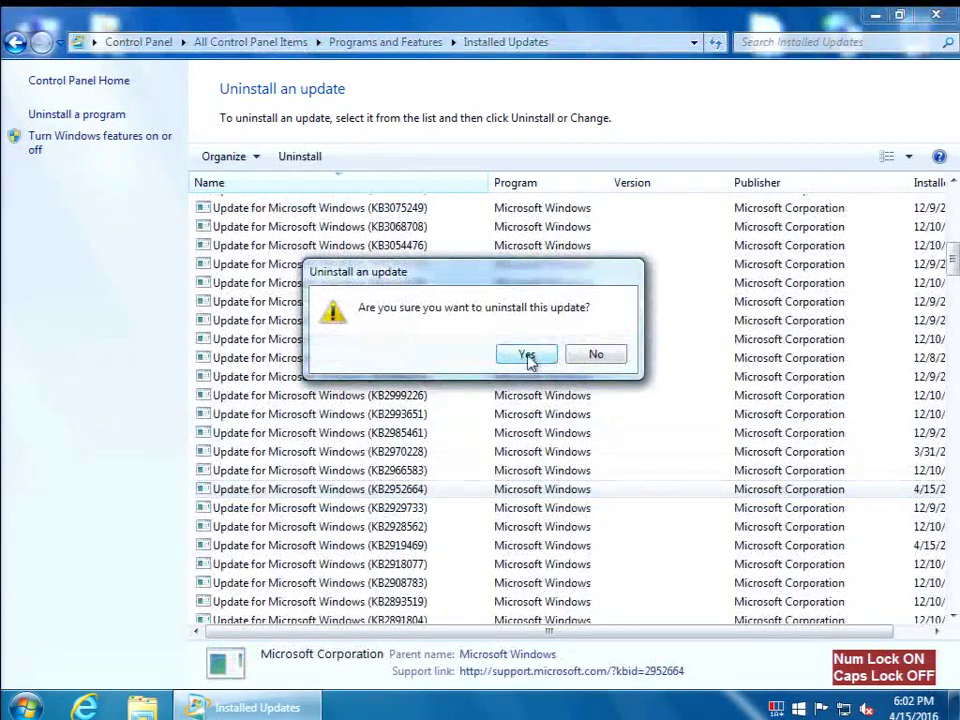
pyautogui.click(527, 356)
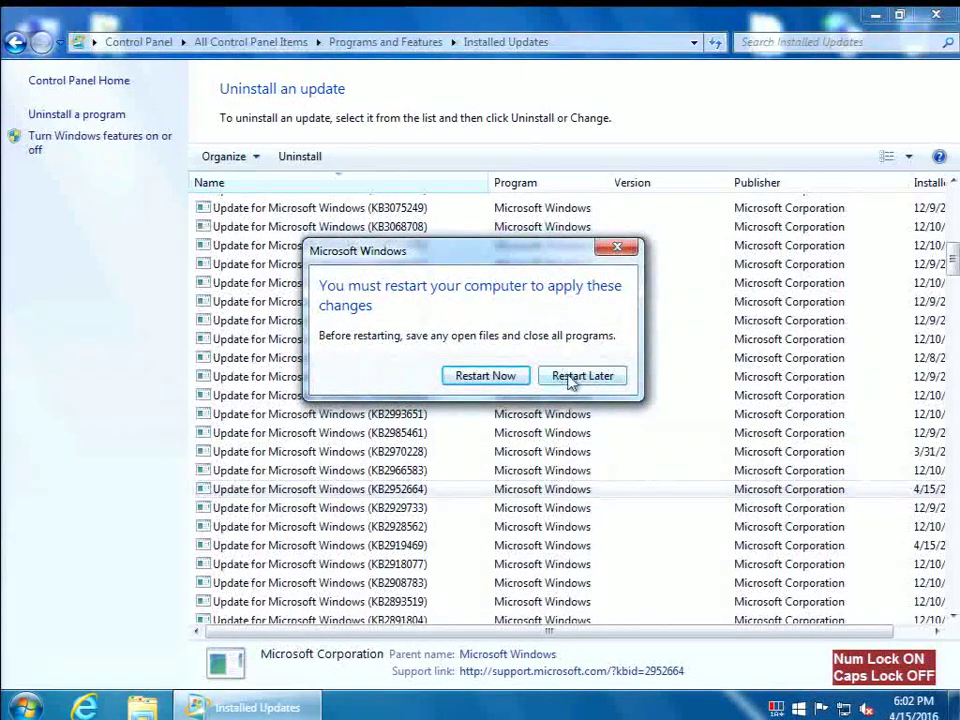
pyautogui.click(570, 379)
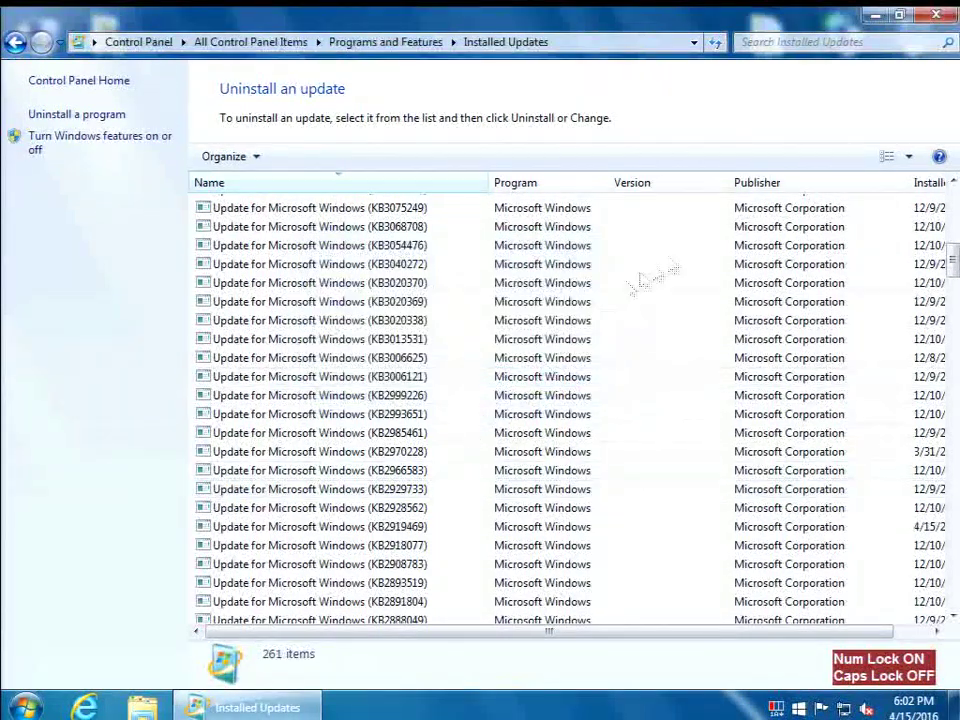
# Close the Installed Updates window and restart the computer.
pyautogui.click(936, 14)
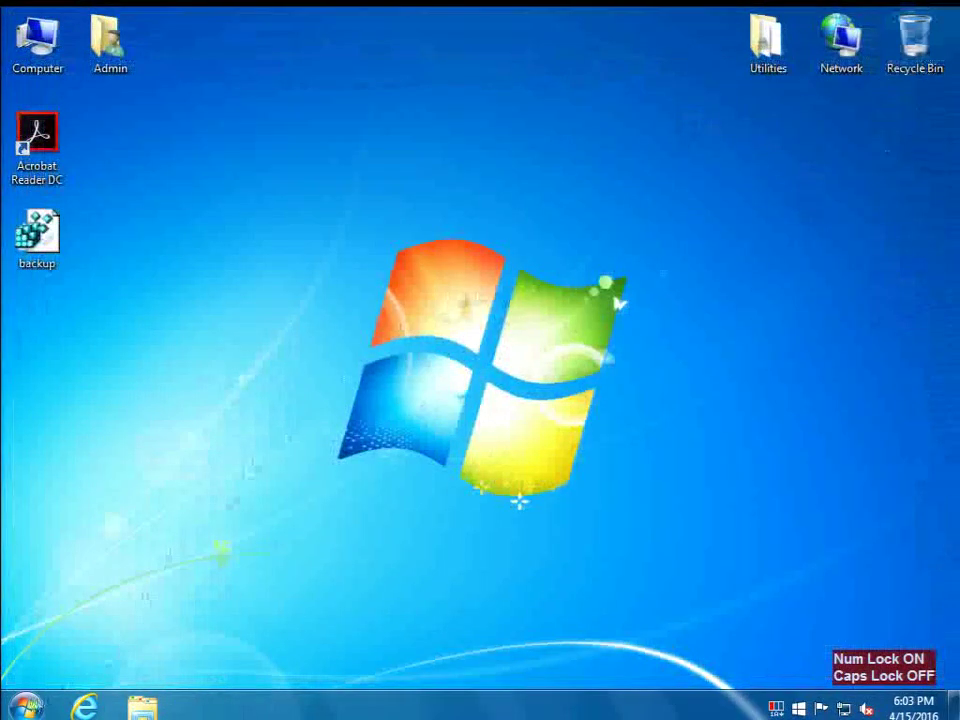
pyautogui.click(22, 705)
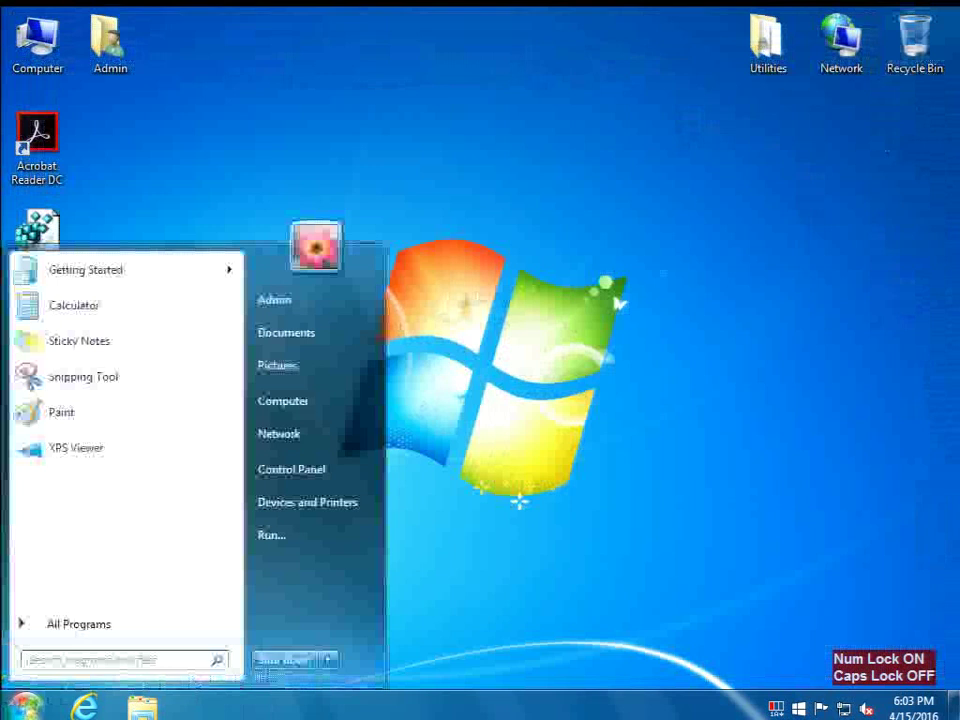
pyautogui.click(326, 664)
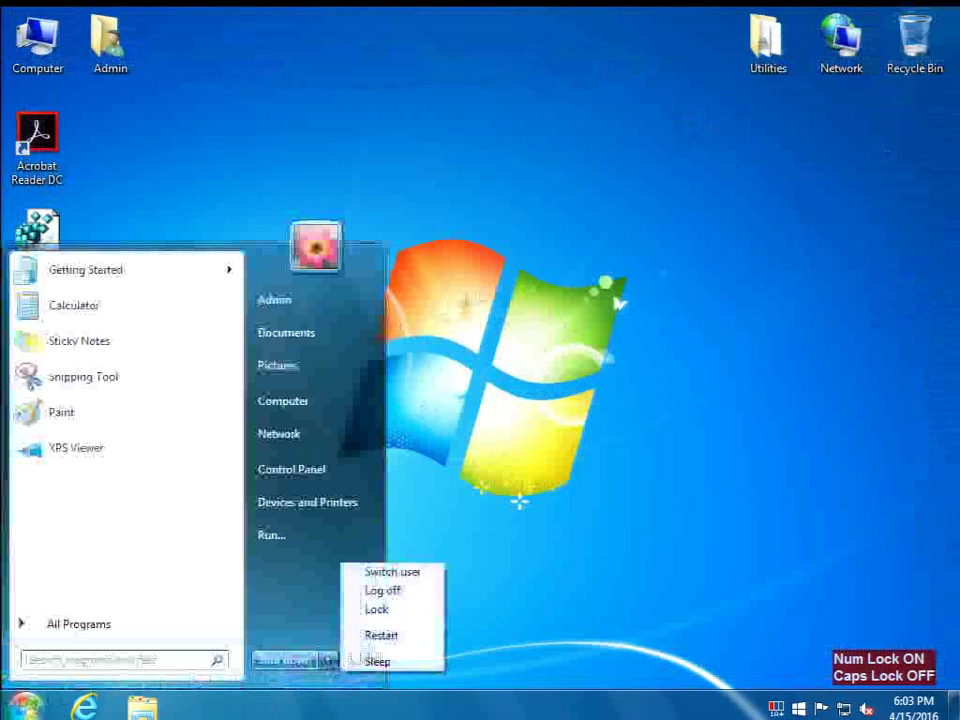
pyautogui.click(381, 638)
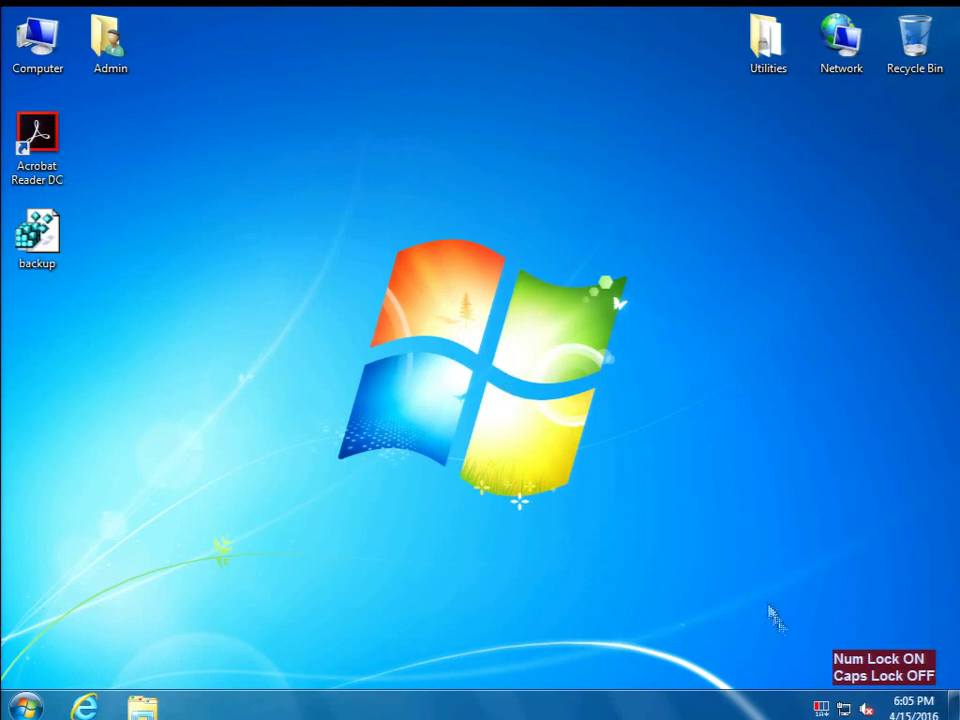
# Open Windows Update and check for new updates.
pyautogui.moveTo(862, 708)
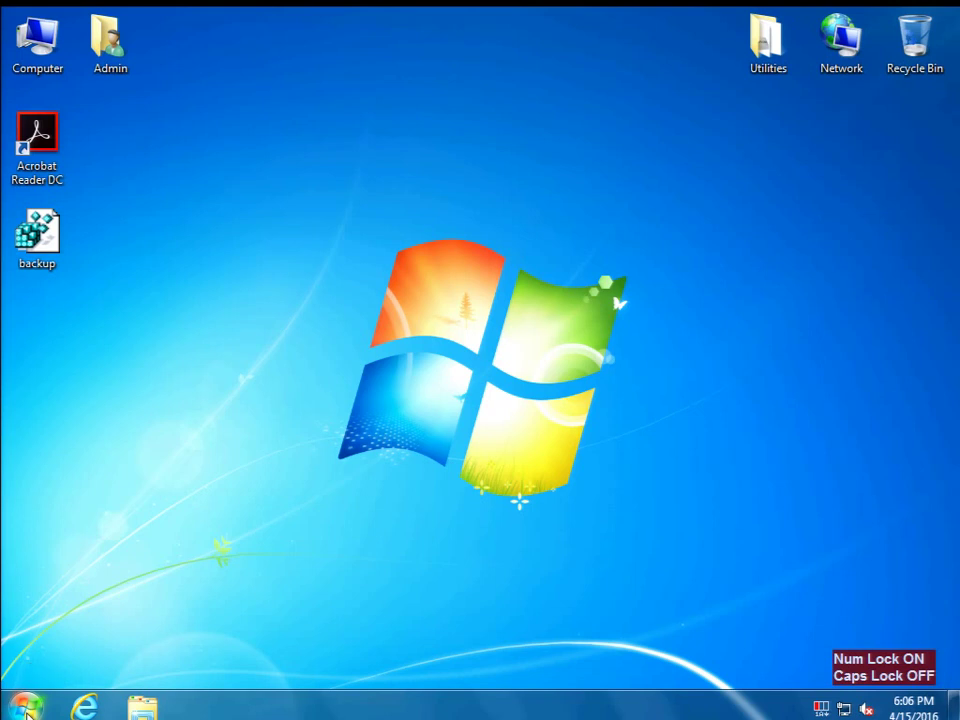
pyautogui.click(27, 708)
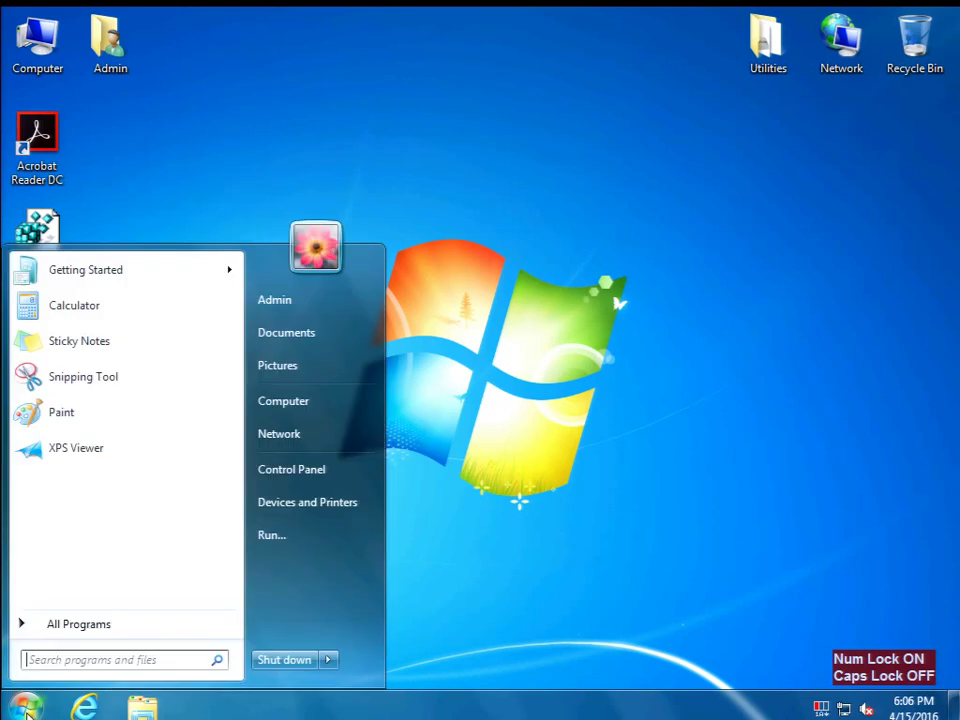
pyautogui.click(79, 625)
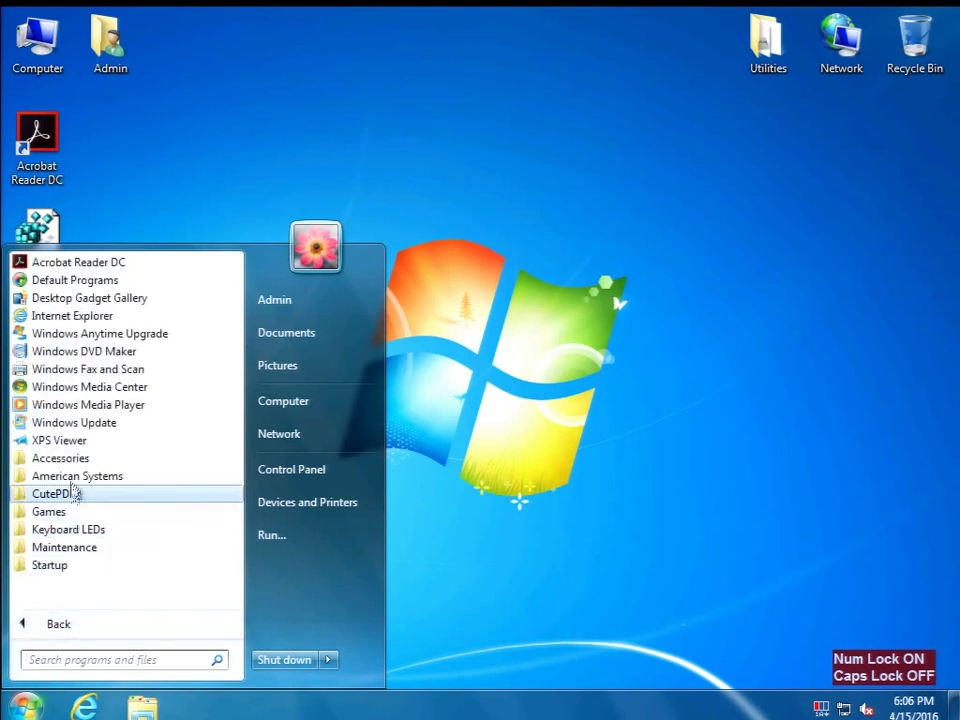
pyautogui.click(79, 424)
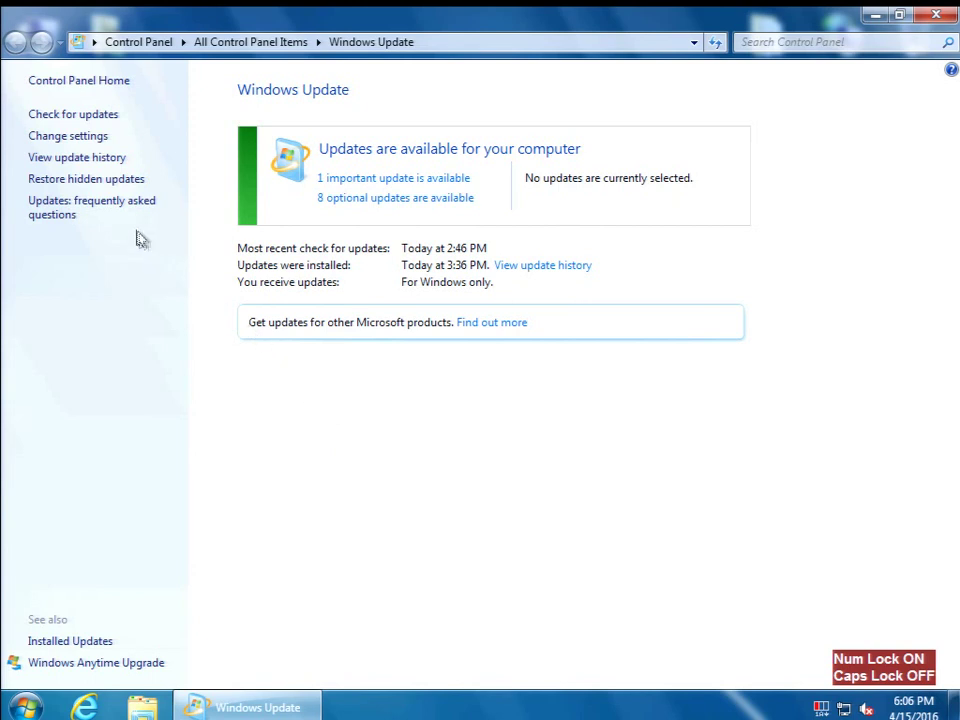
pyautogui.click(86, 116)
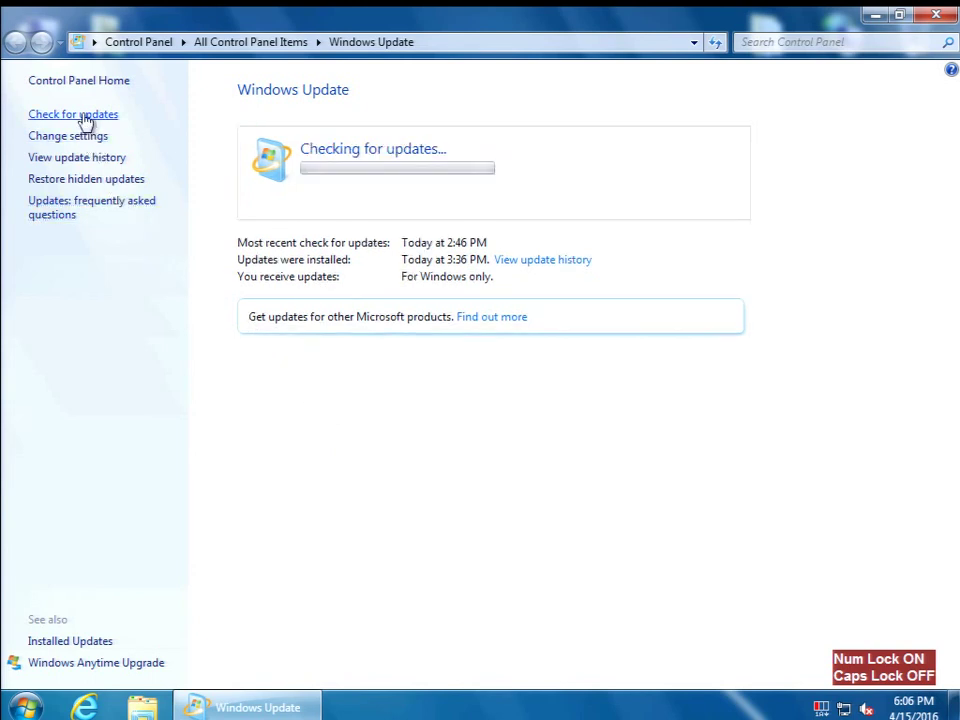
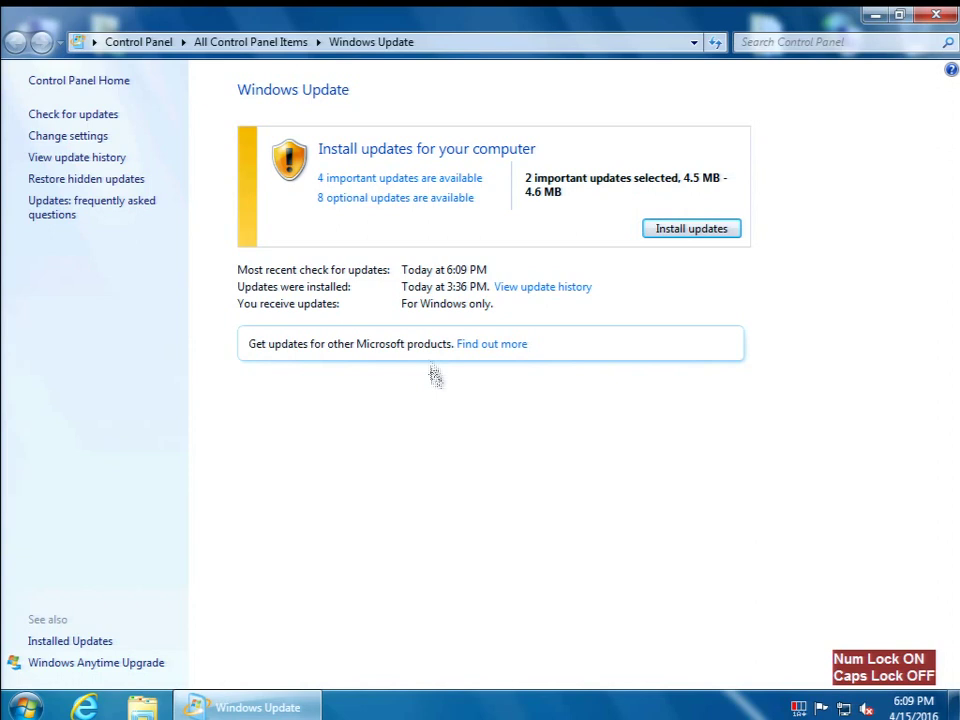
# Open the list of available important updates and deselect KB2952664 and KB3035583 from installation.
pyautogui.click(380, 180)
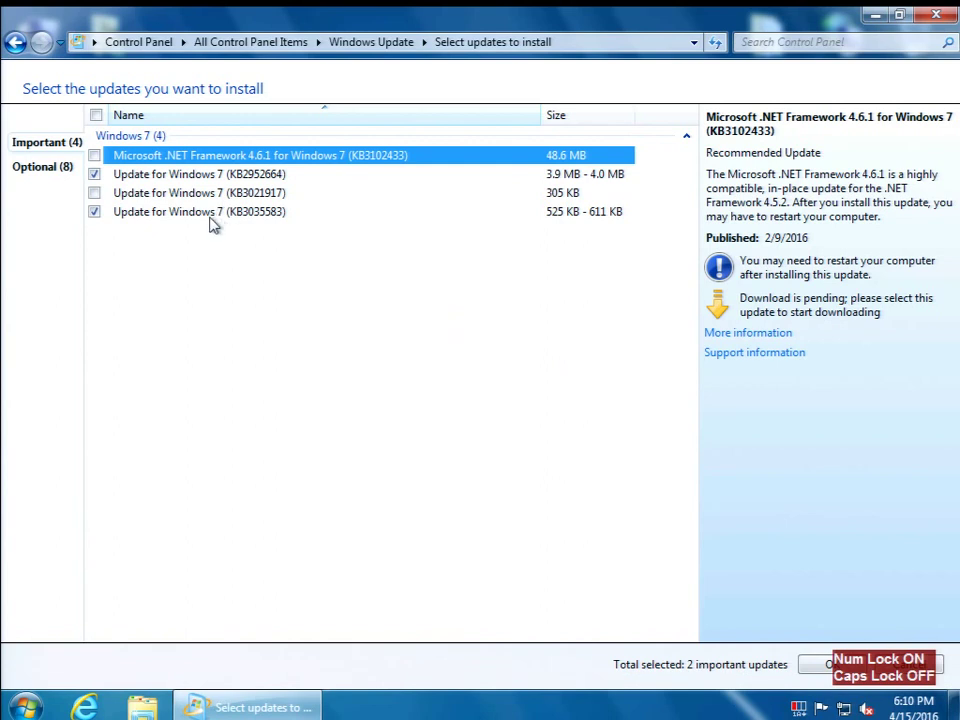
pyautogui.click(95, 175)
pyautogui.click(95, 212)
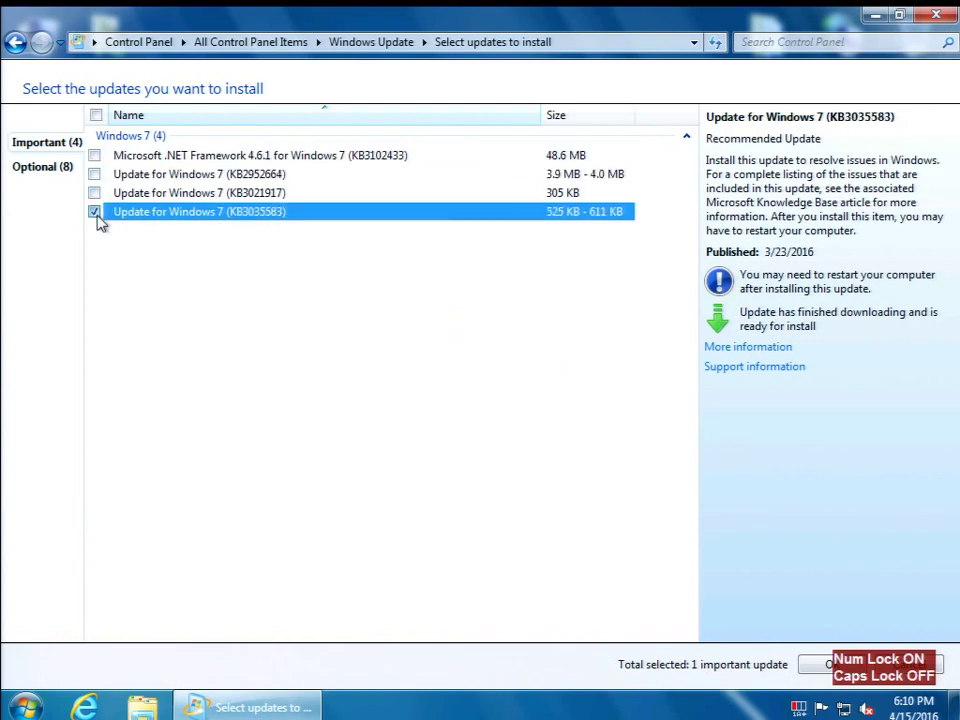
# Hide updates KB3035583, KB3021917 and KB2952664, accept the selection and close Windows Update.
pyautogui.rightClick(130, 216)
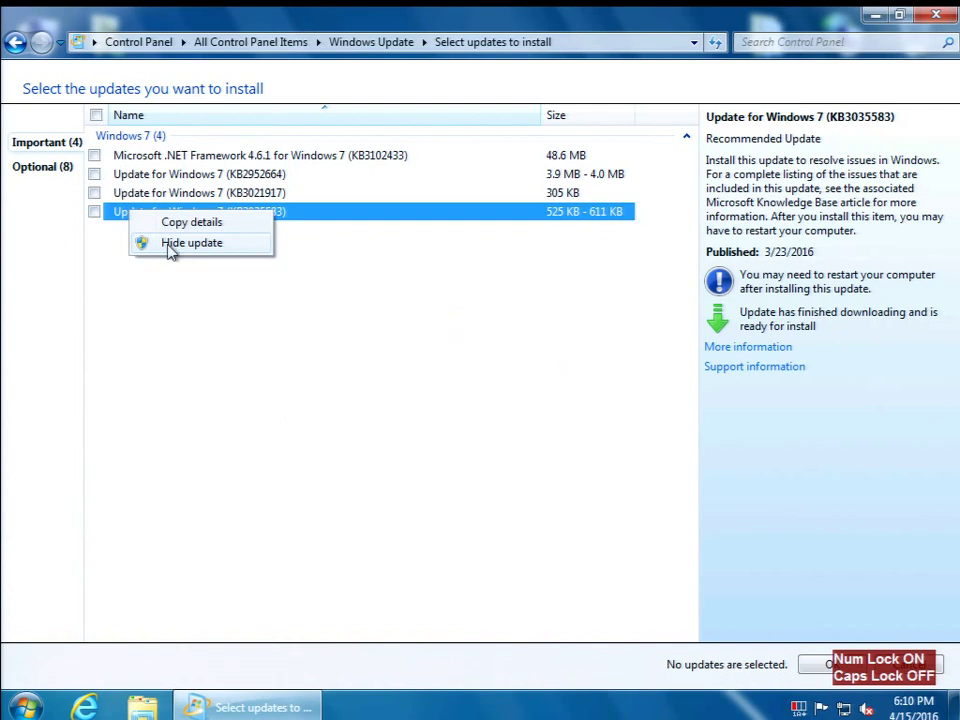
pyautogui.click(185, 243)
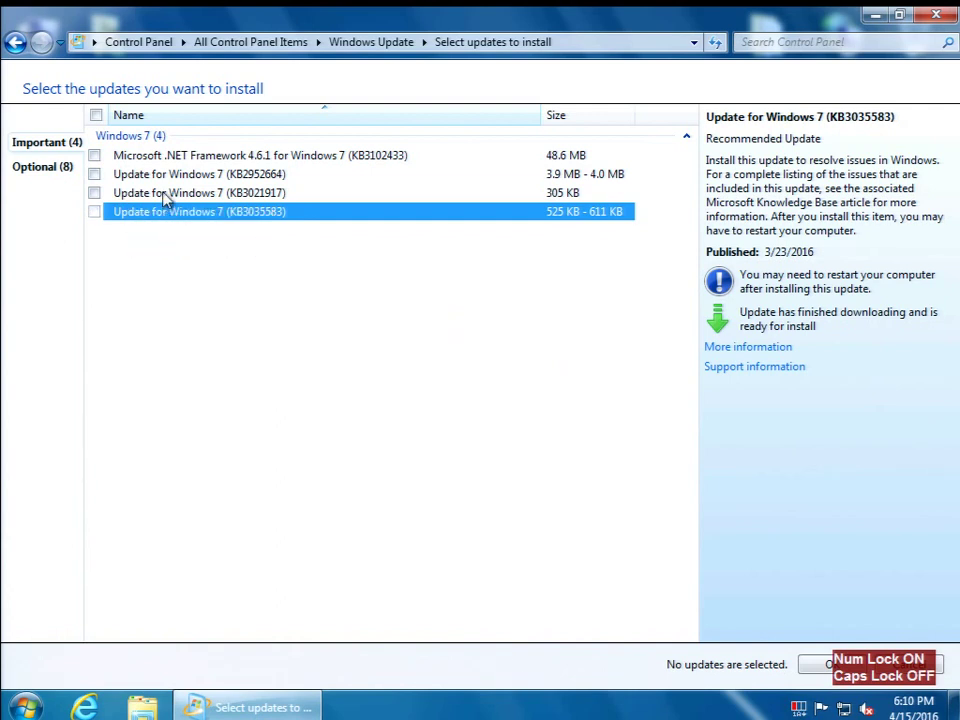
pyautogui.rightClick(165, 196)
pyautogui.click(181, 226)
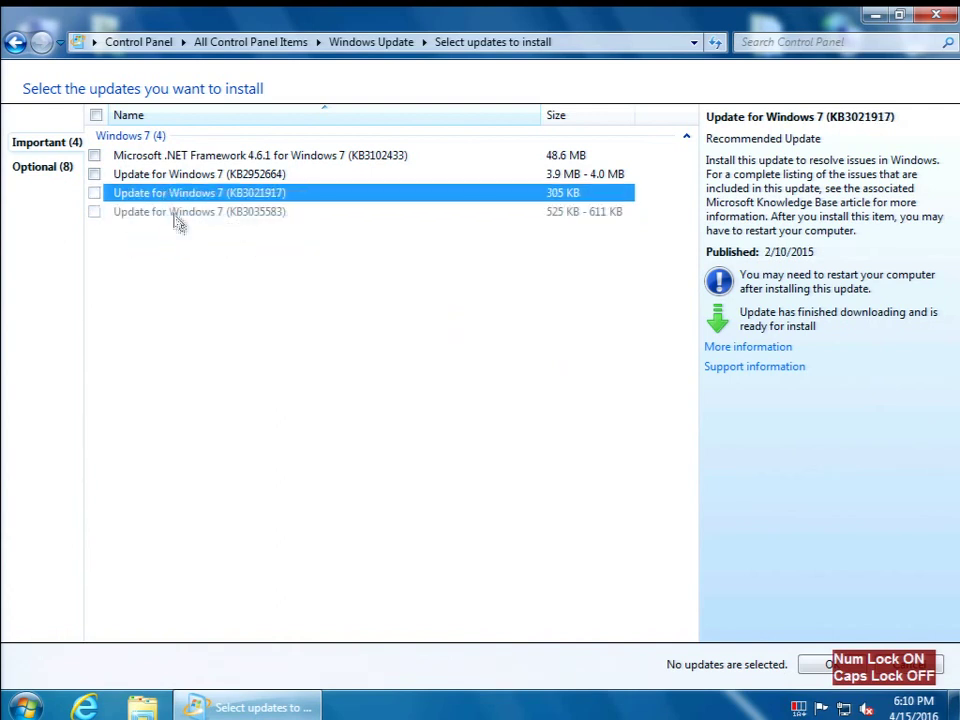
pyautogui.rightClick(165, 185)
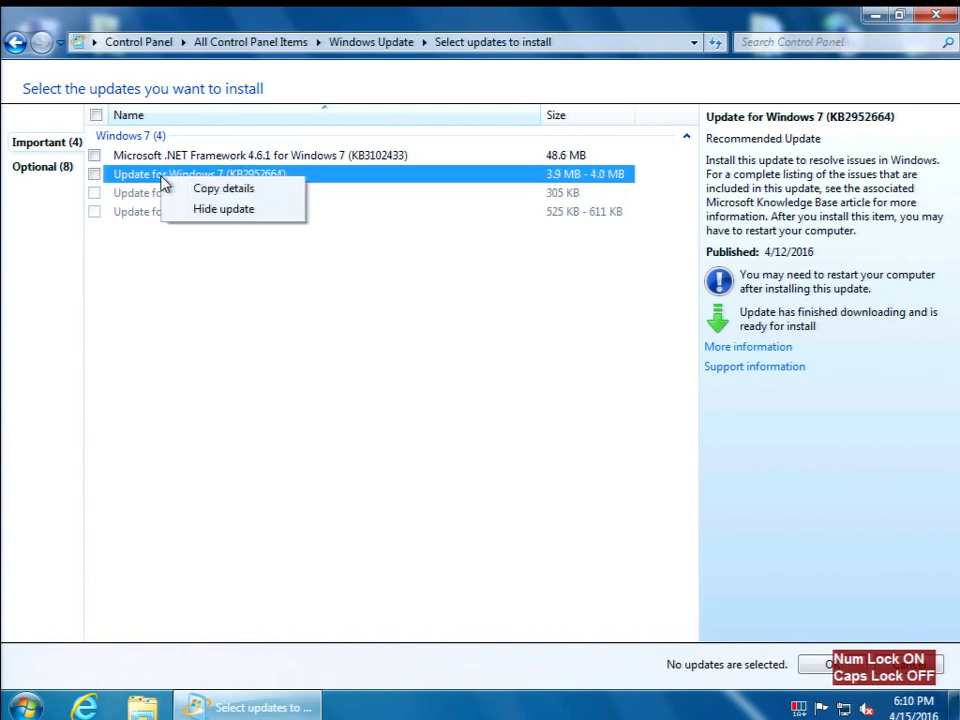
pyautogui.click(185, 210)
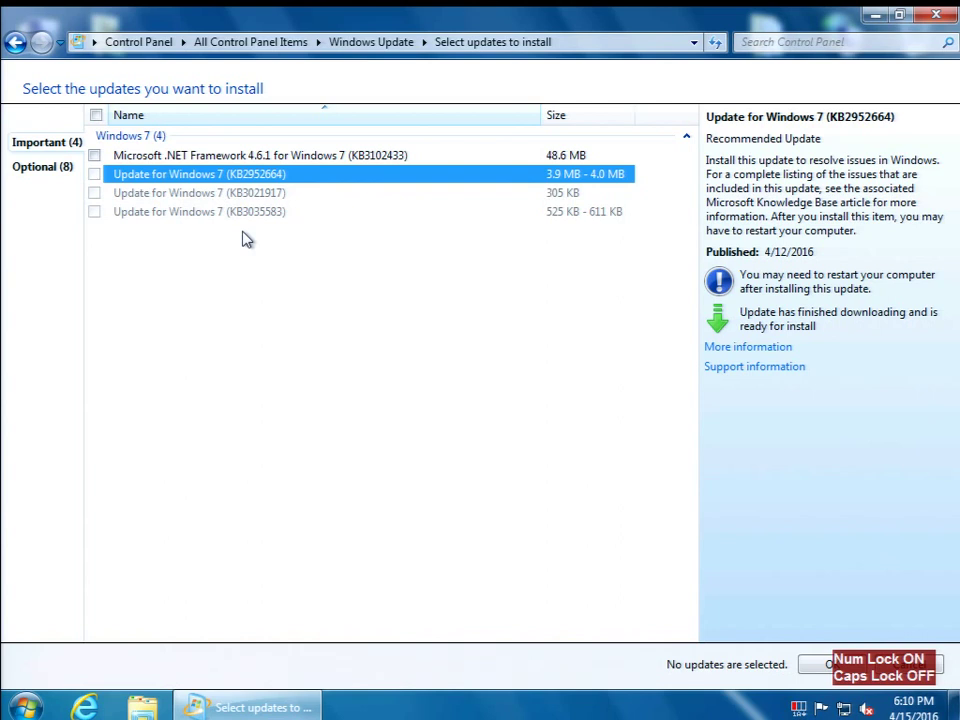
pyautogui.click(817, 666)
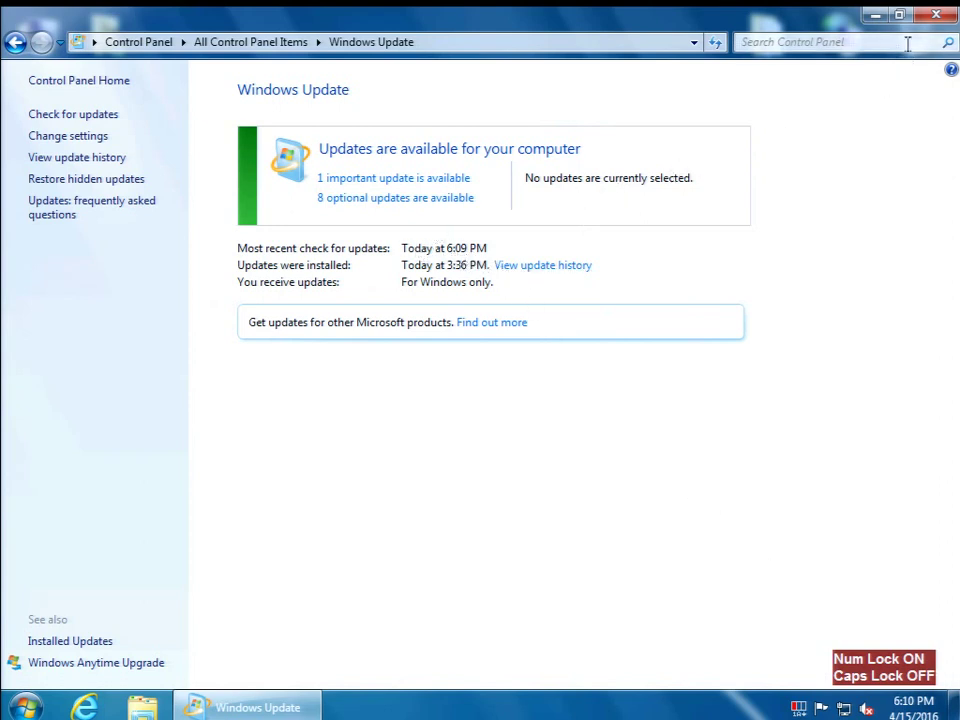
pyautogui.click(933, 18)
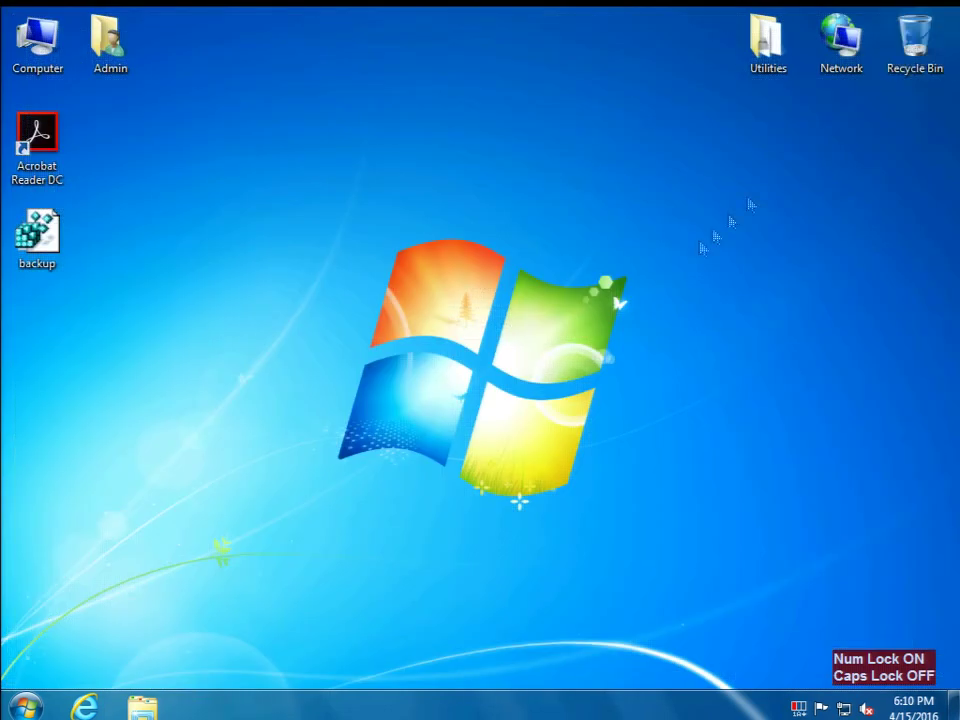